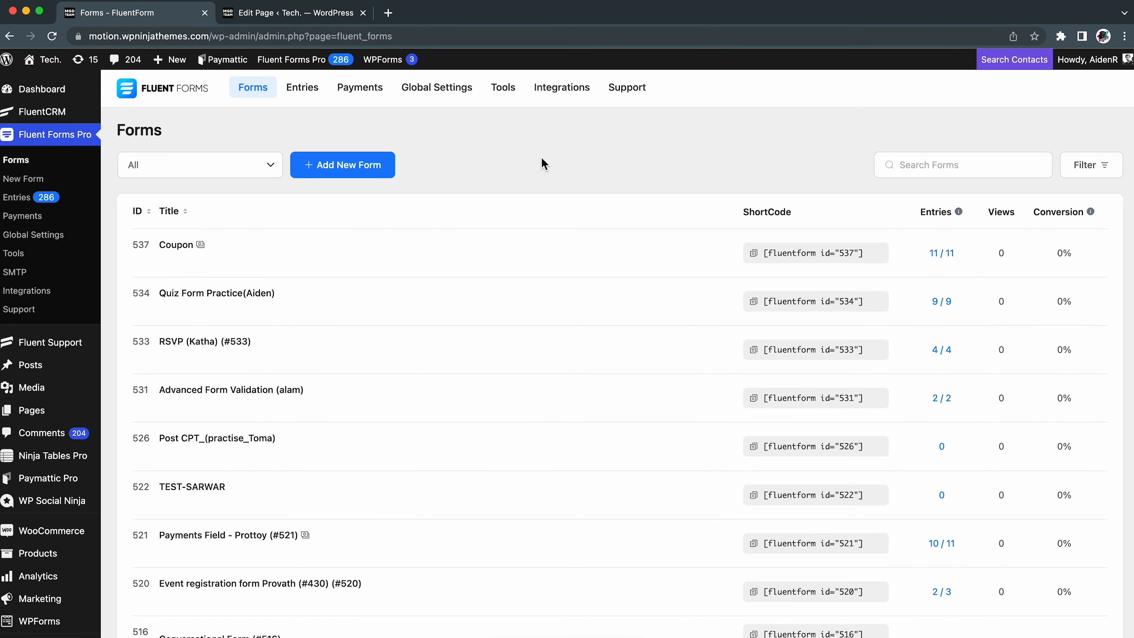
- Enable the Quiz Module among the Fluent Forms integration modules
click(573, 88)
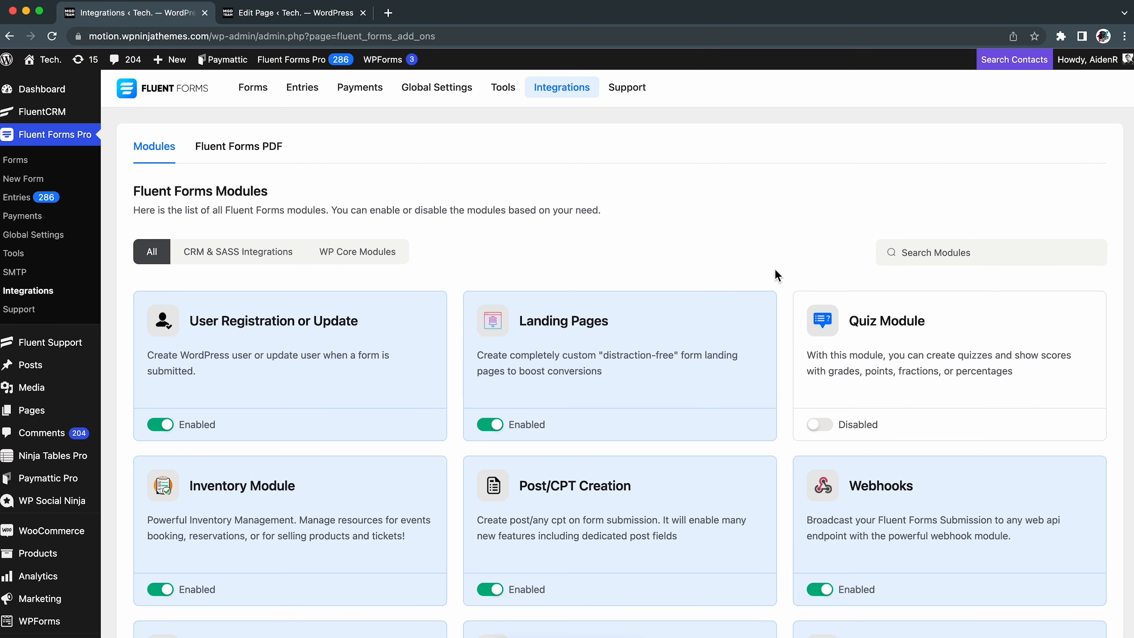
click(820, 424)
- Create a new blank form from the forms list
click(260, 91)
click(332, 164)
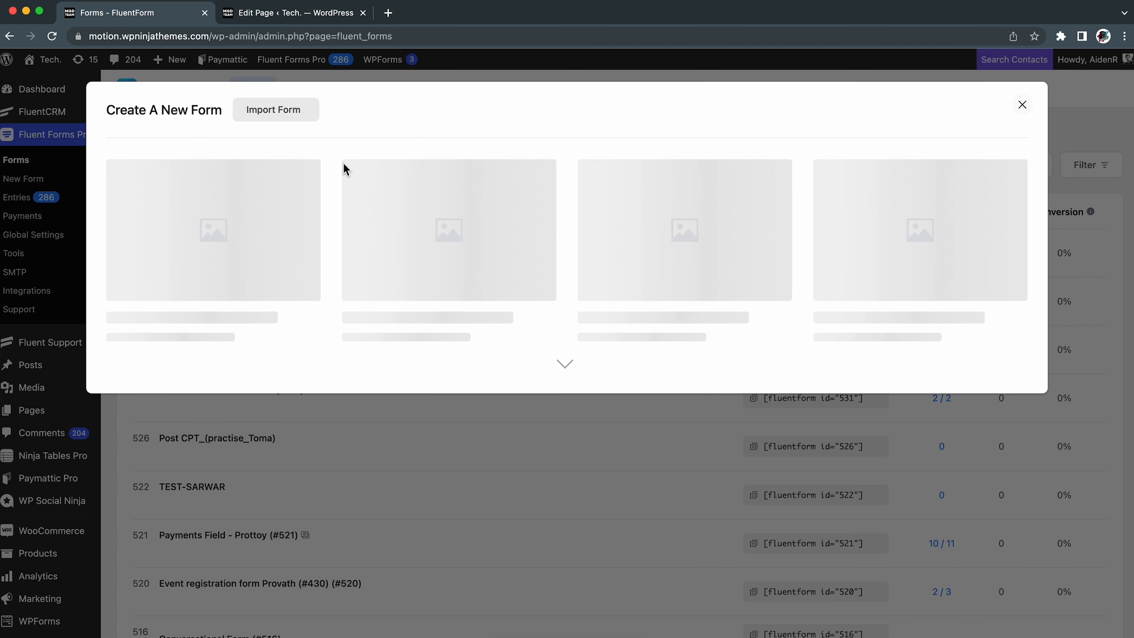
click(222, 233)
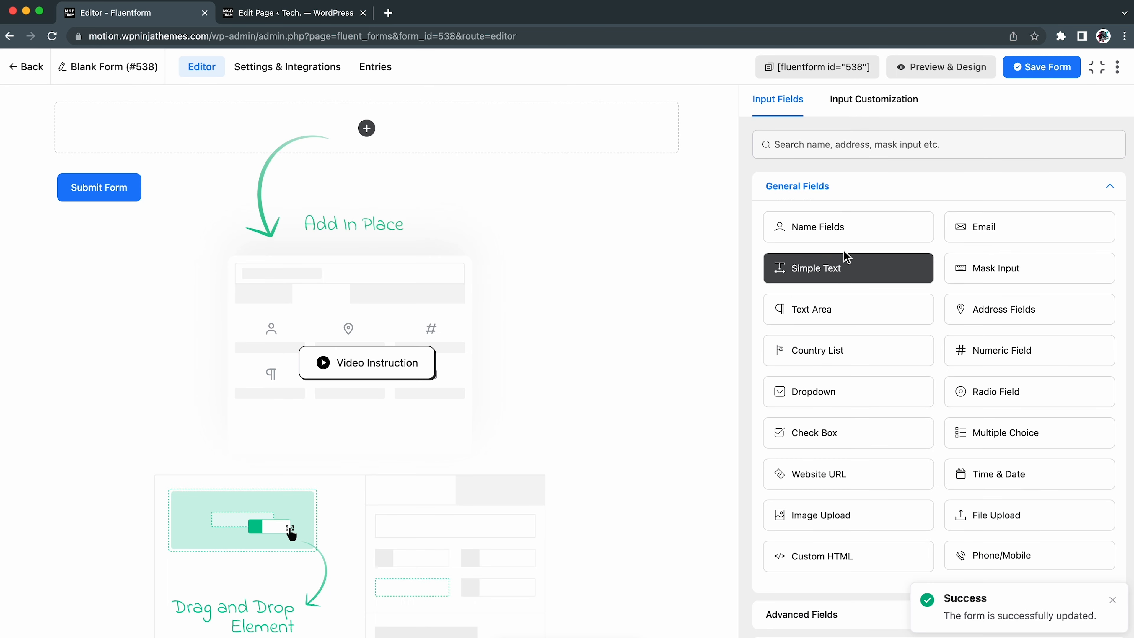
- Add Name Fields, an Email field and a Radio Field to the blank form
click(857, 228)
click(1007, 231)
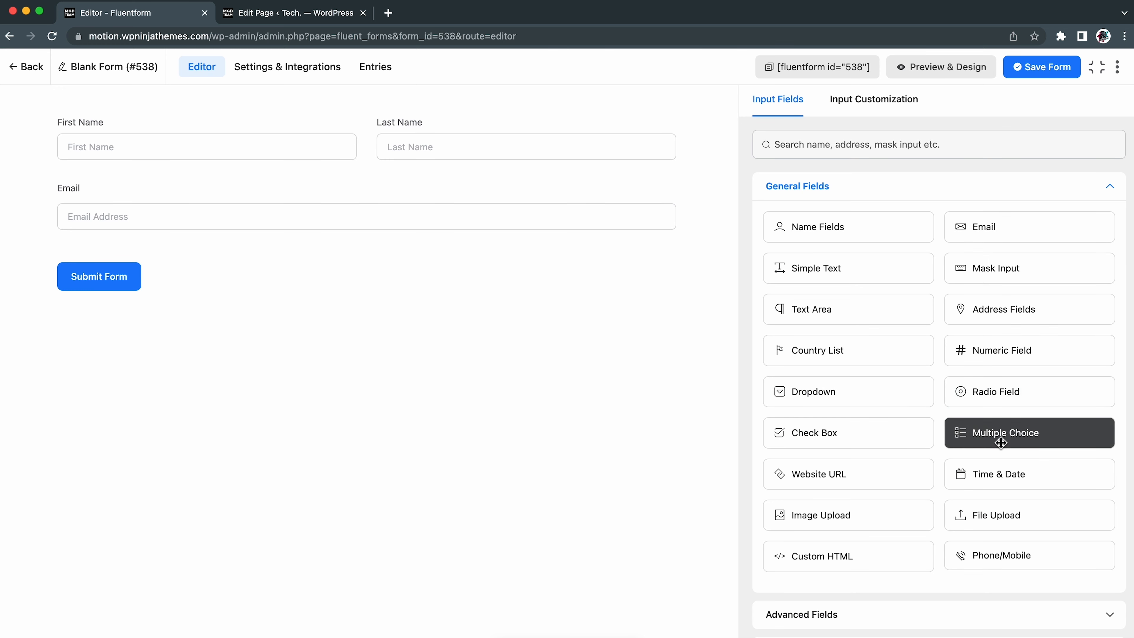
click(1045, 393)
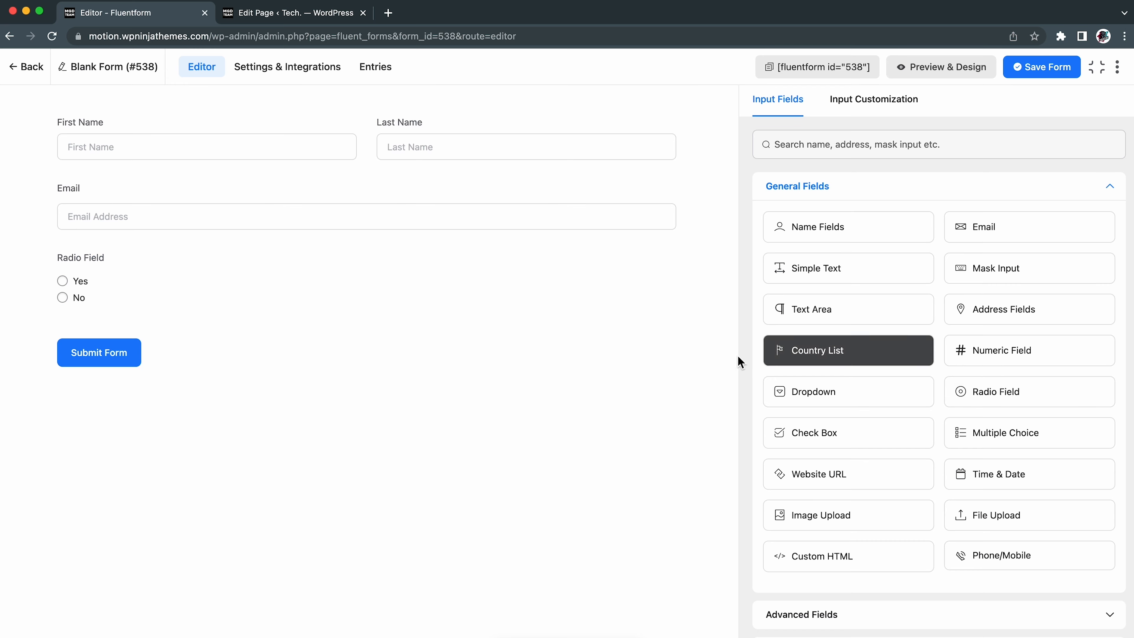
- Set the radio field's element label to "What animal is on the Porsche logo?"
mouse_move(579, 281)
click(617, 261)
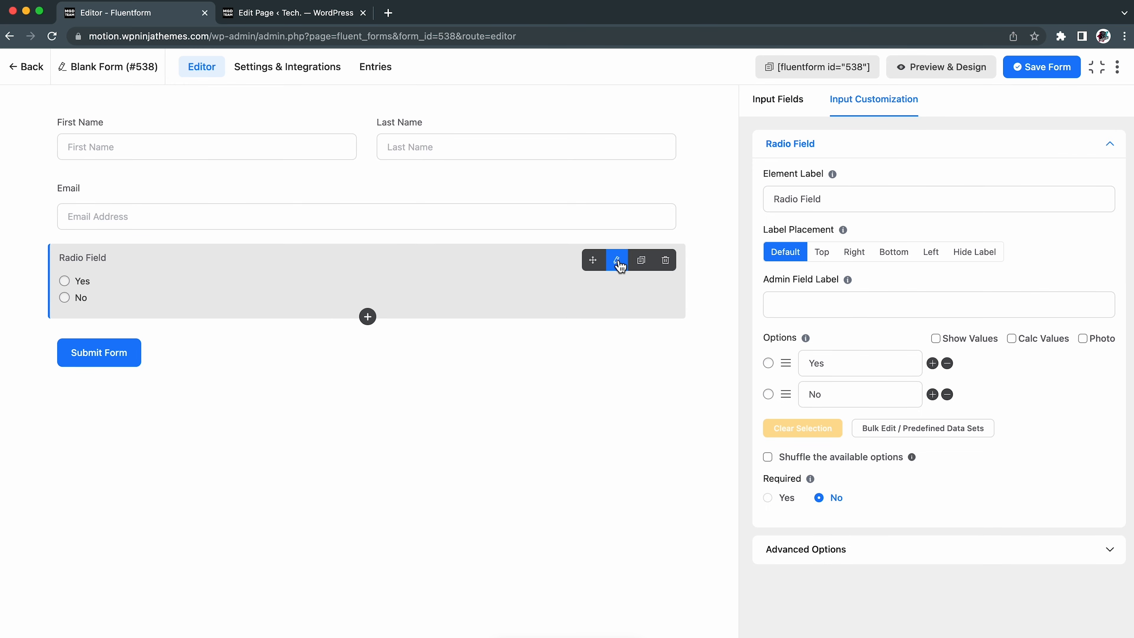
click(826, 201)
key(super+a)
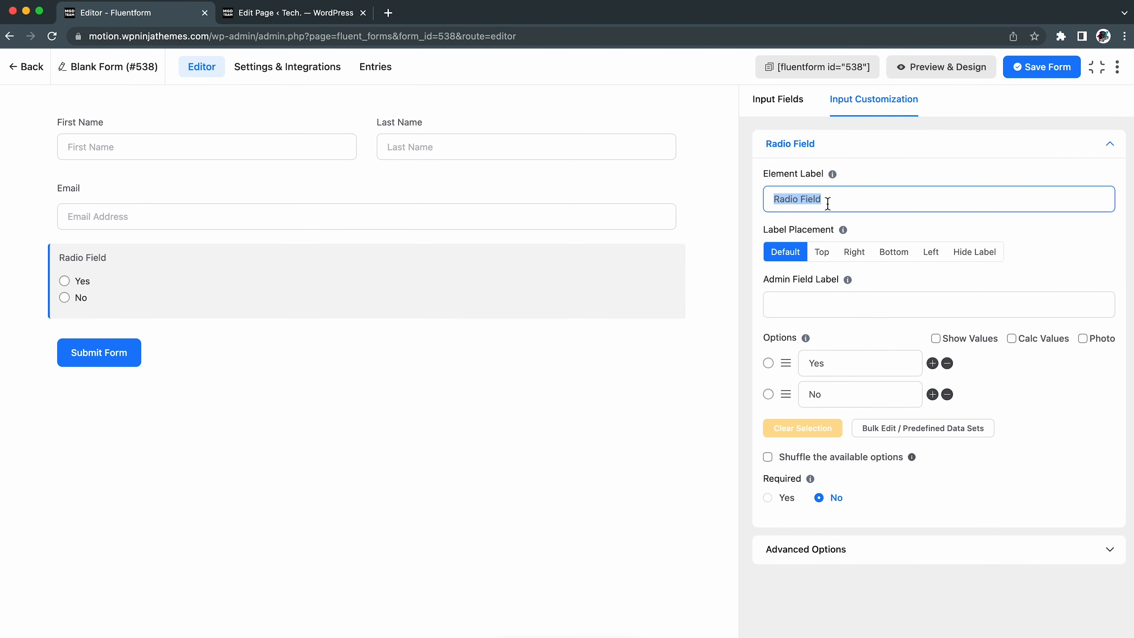
text(What animal is on the Porsche logo?)
- Give the Porsche logo question the four options Jagurs, Leopard, Horse and Bull
double_click(860, 362)
text(Jagurs)
double_click(865, 395)
text(Leopard)
click(932, 394)
click(932, 394)
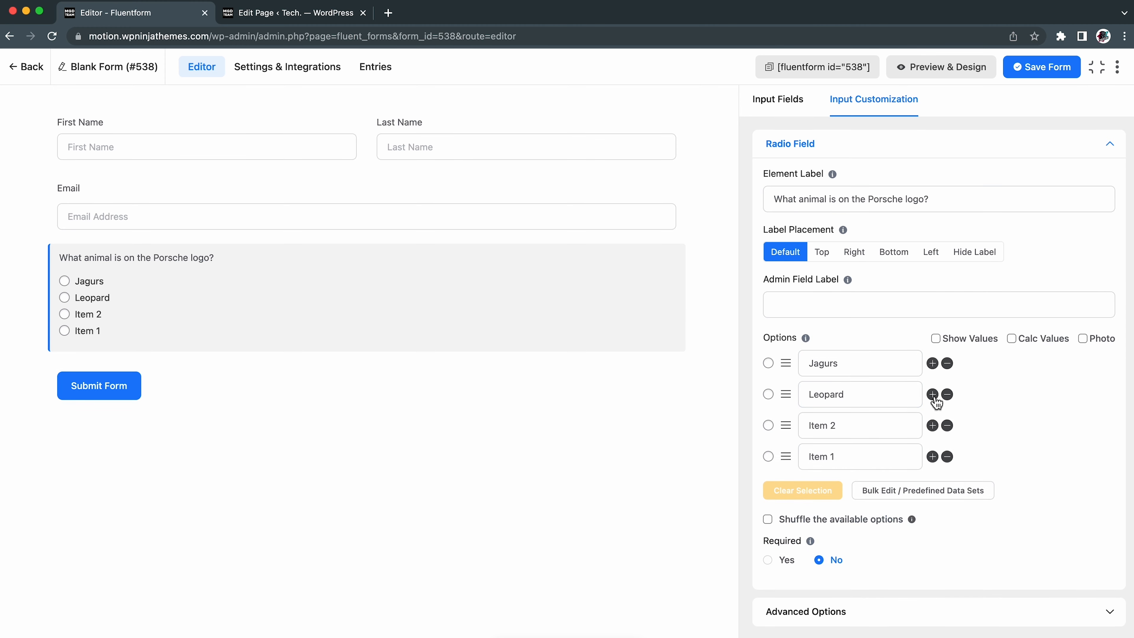
triple_click(871, 432)
text(Horse)
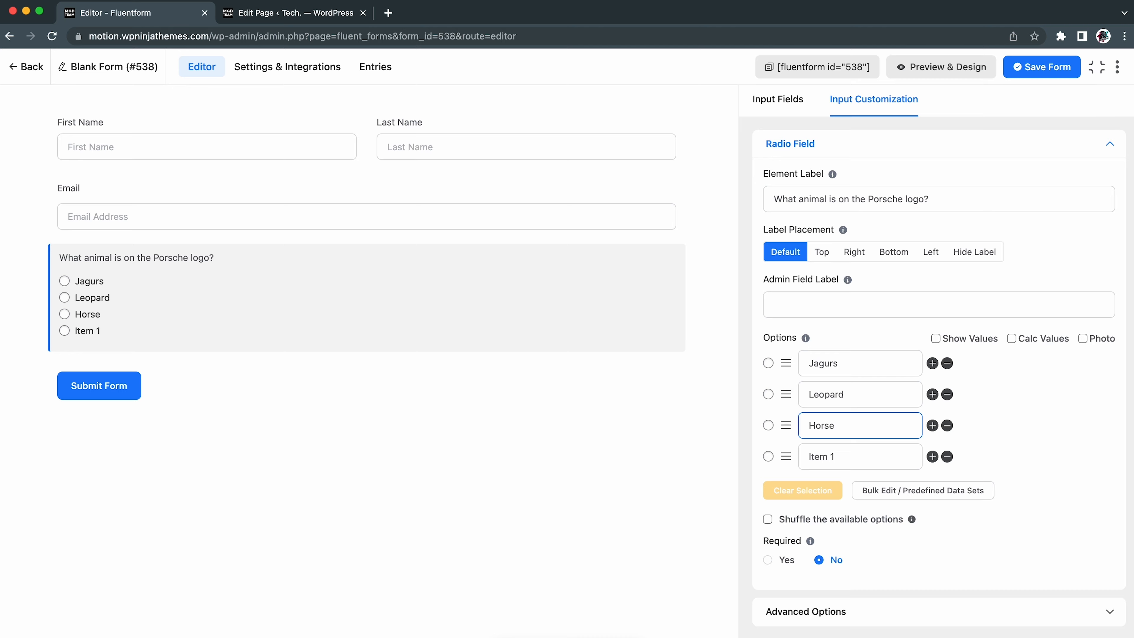
triple_click(864, 460)
text(Bull)
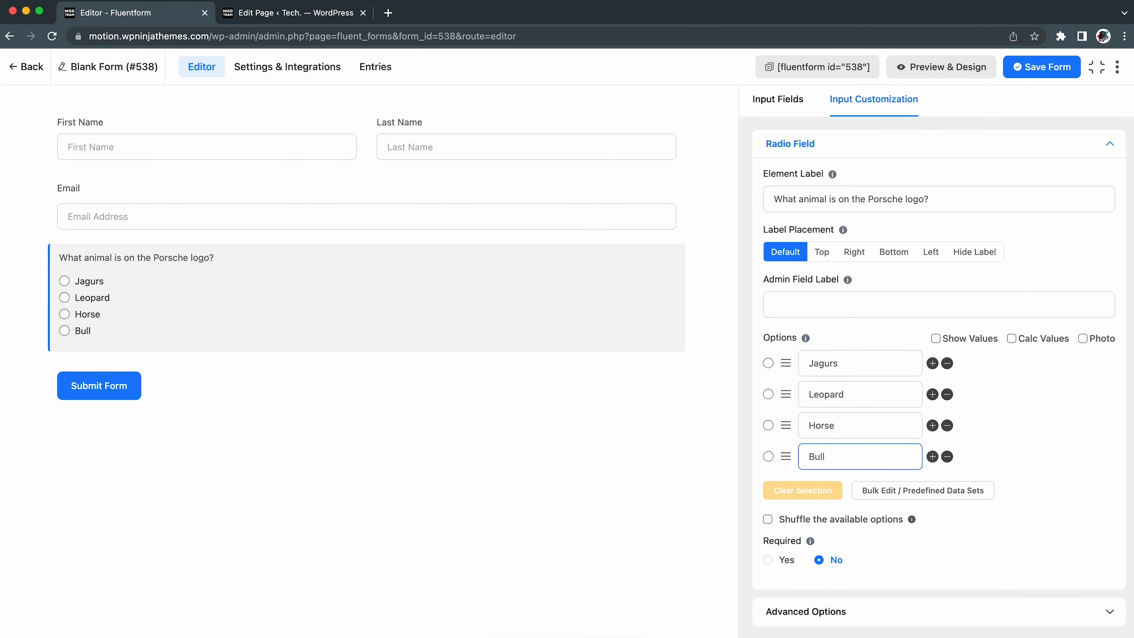
- Look through the bulk option editor with its Continents, Gender and Age data sets, and leave it without applying any
click(928, 492)
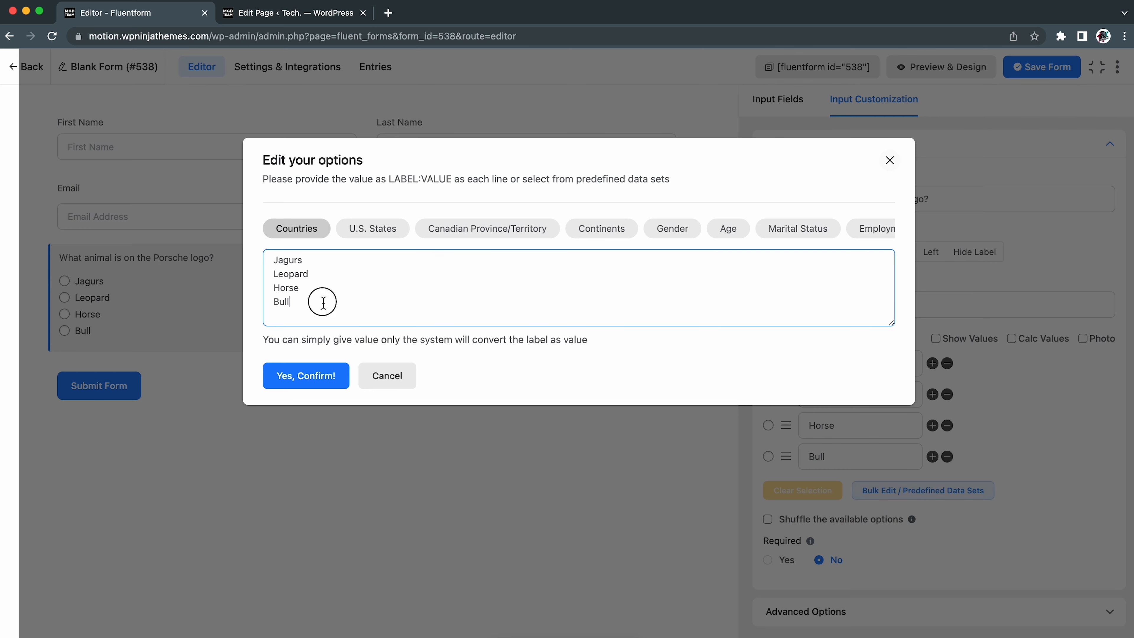
drag(317, 303, 248, 259)
click(436, 318)
click(612, 237)
click(672, 233)
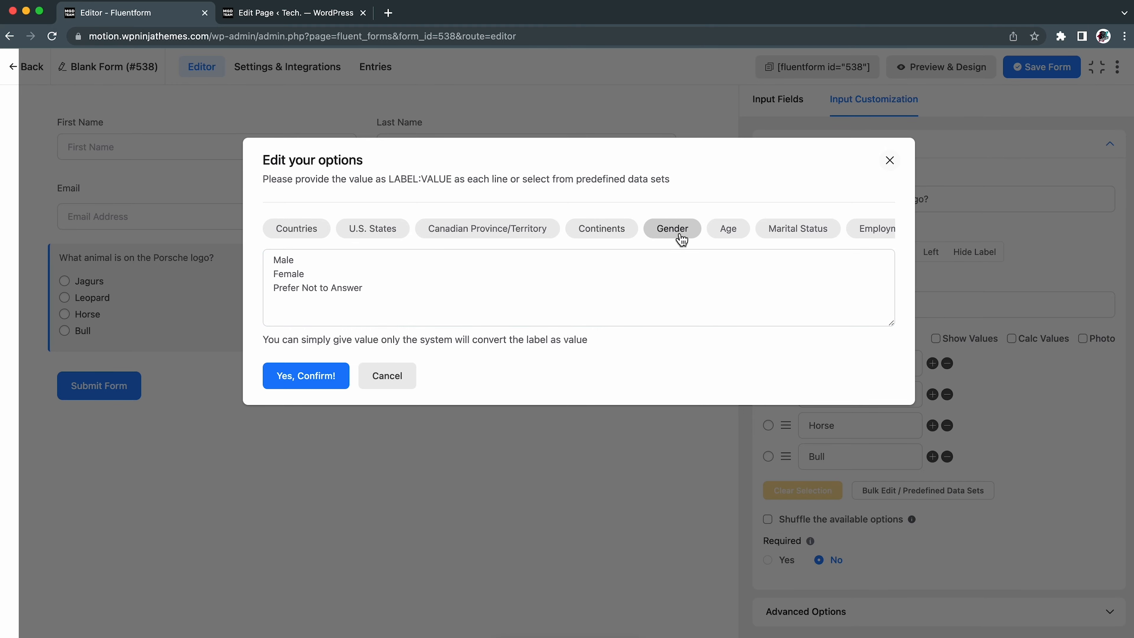
click(733, 242)
click(396, 376)
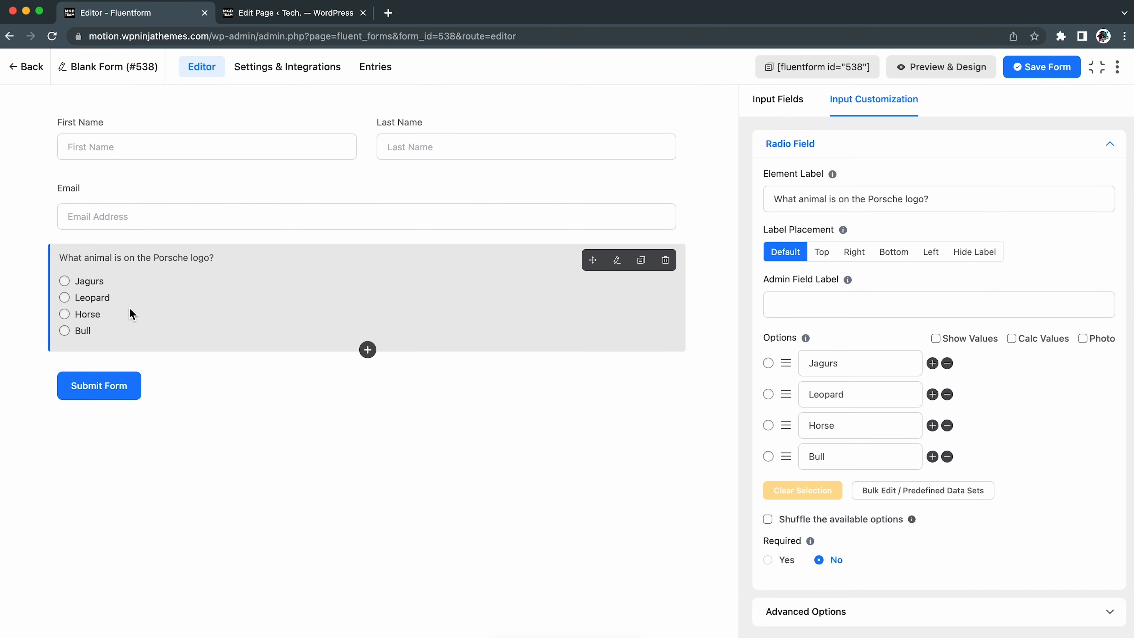
- Try the Inline Layout and Button Type Styles on the Porsche logo question, and settle on the 2-Column Layout
click(1005, 623)
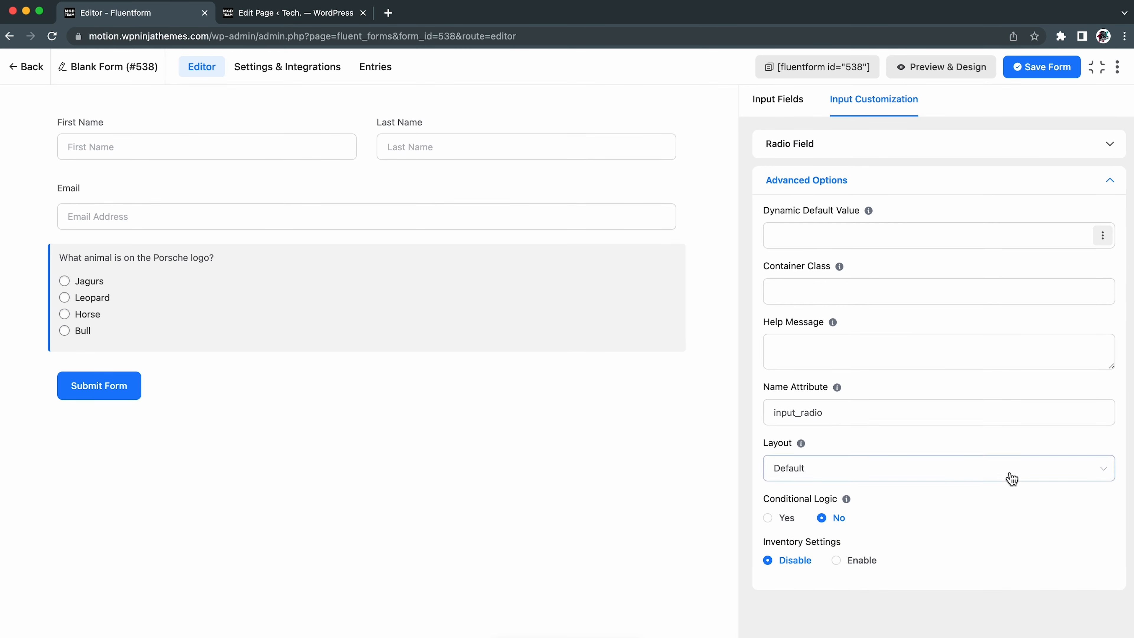
click(1011, 477)
click(952, 324)
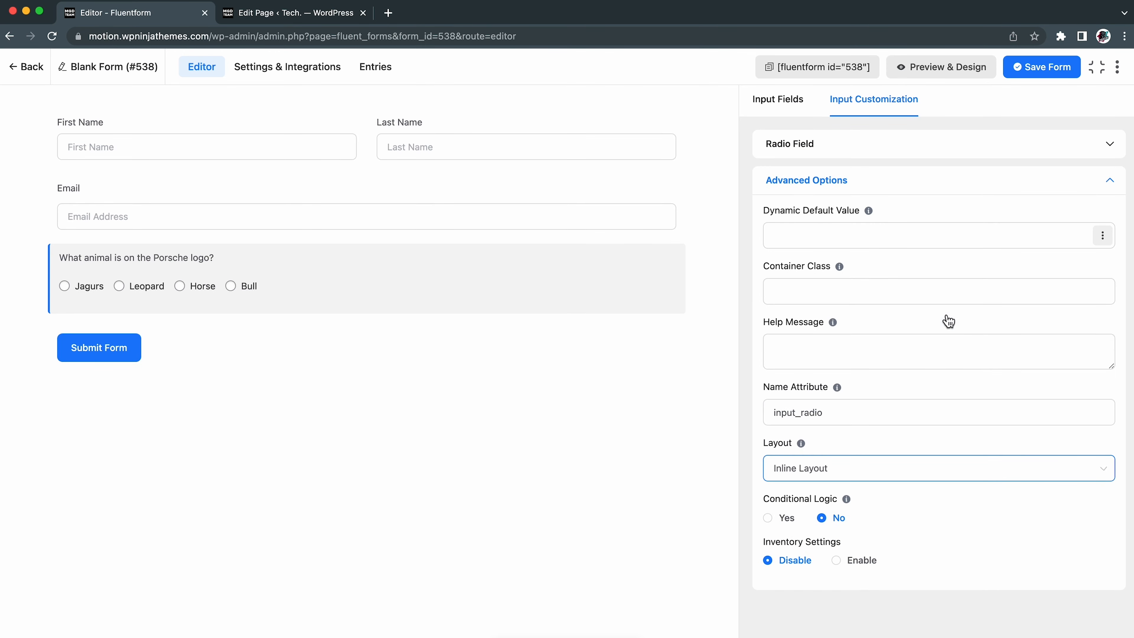
click(982, 477)
click(936, 353)
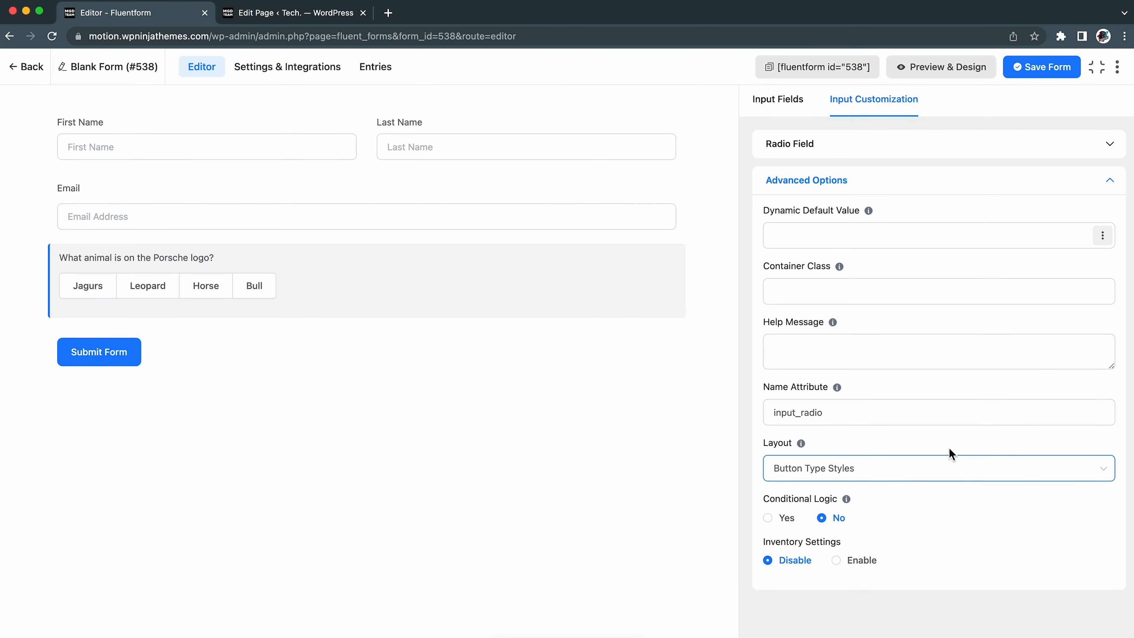
click(946, 469)
click(950, 370)
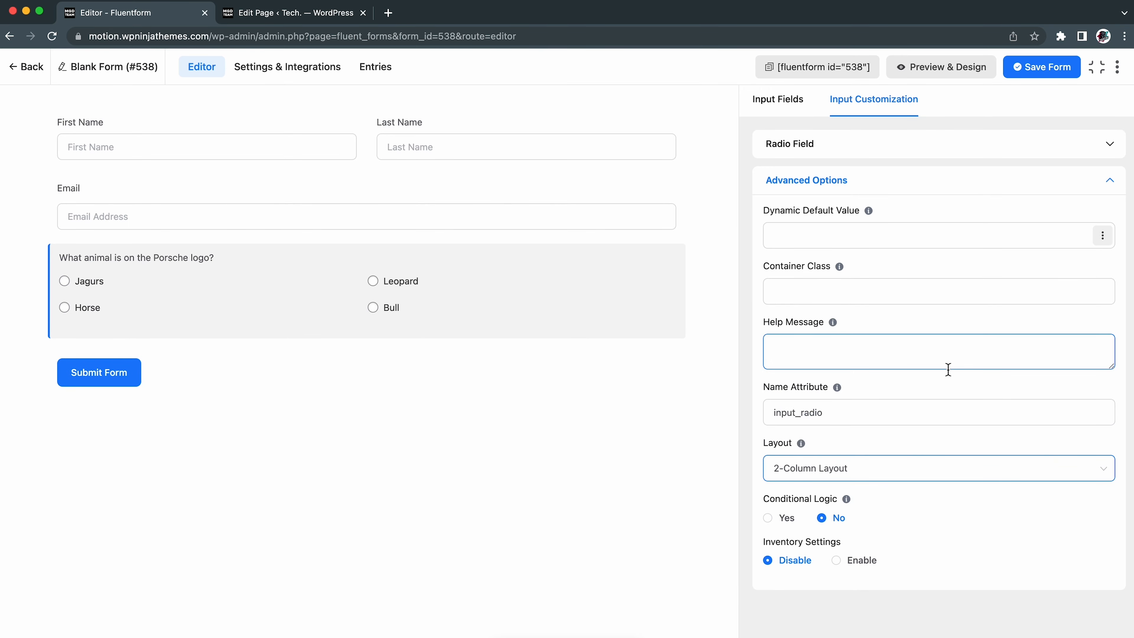
click(785, 99)
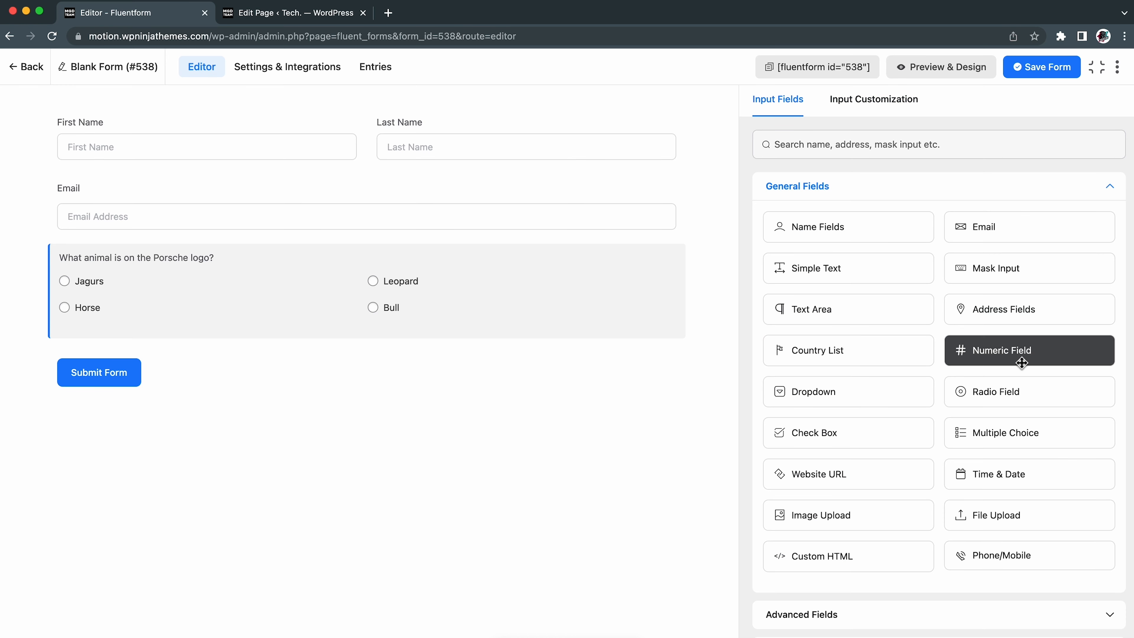
click(1042, 396)
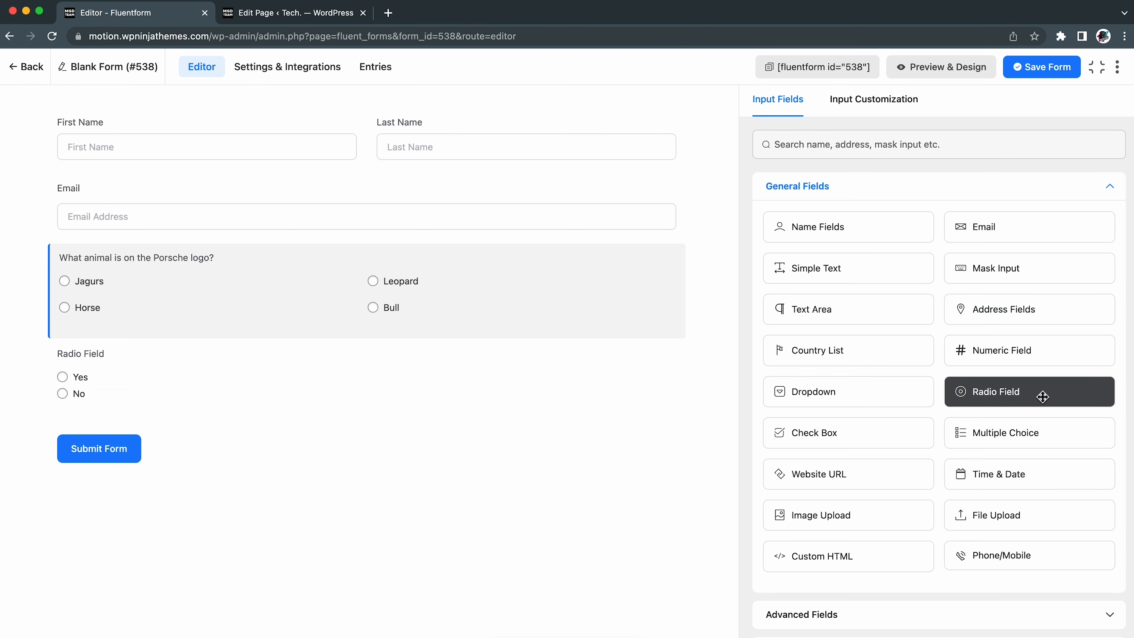
click(665, 363)
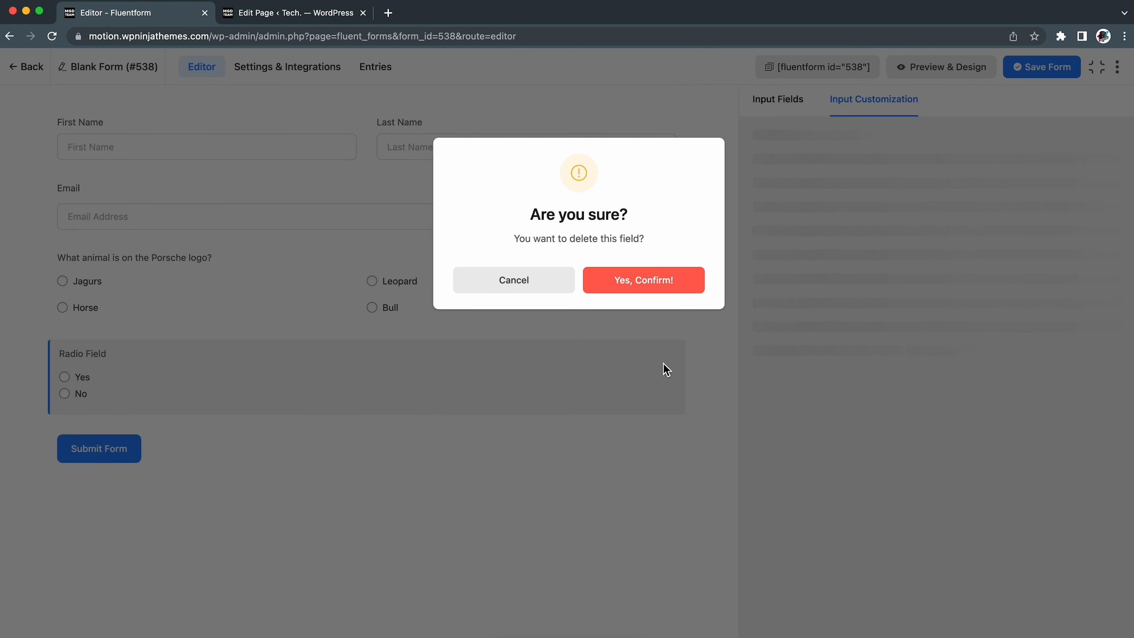
click(646, 282)
- Duplicate the Porsche logo question several times to provide fields for the remaining quiz questions
click(643, 262)
click(644, 265)
click(643, 264)
- Set the label of the second radio question to "How many hearts does an octopus have?"
click(621, 362)
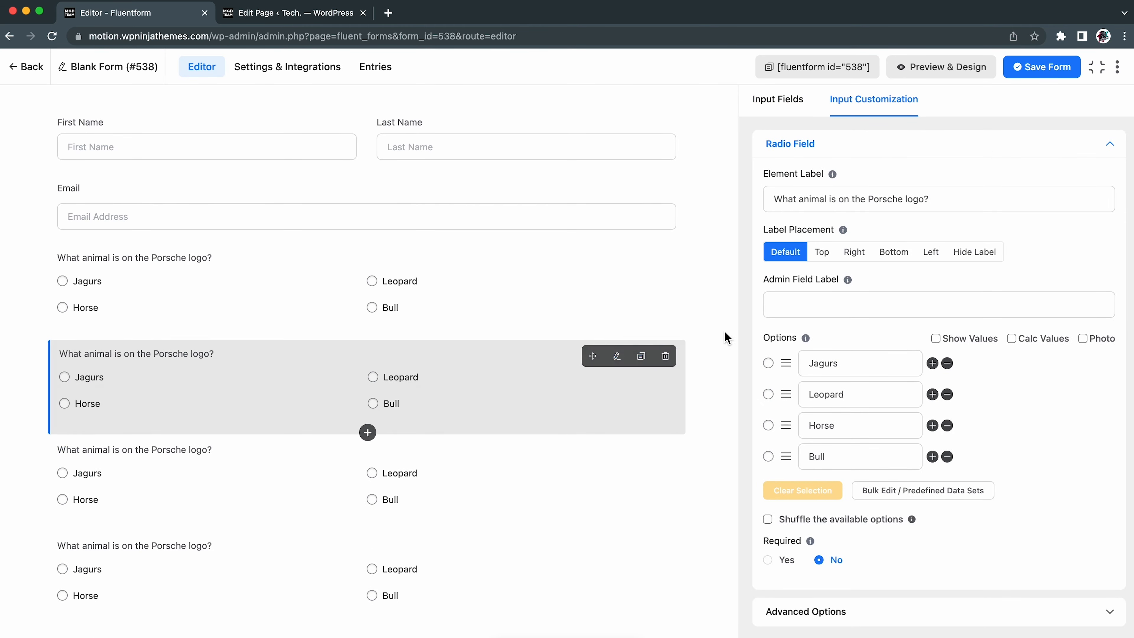
click(941, 201)
key(super+a)
text(How many hearts does an octopus have?)
- Replace the octopus question's four options with Two, Tree, One and Four
double_click(892, 363)
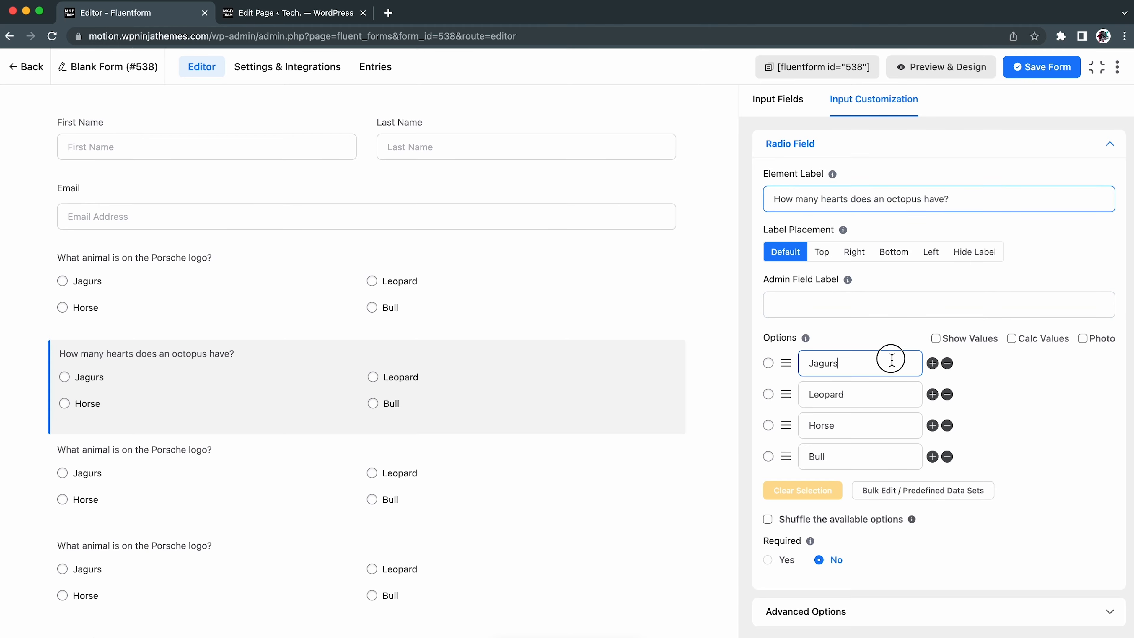
text(Two)
double_click(888, 395)
text(Three)
double_click(892, 425)
text(One)
click(891, 460)
double_click(891, 456)
text(Four)
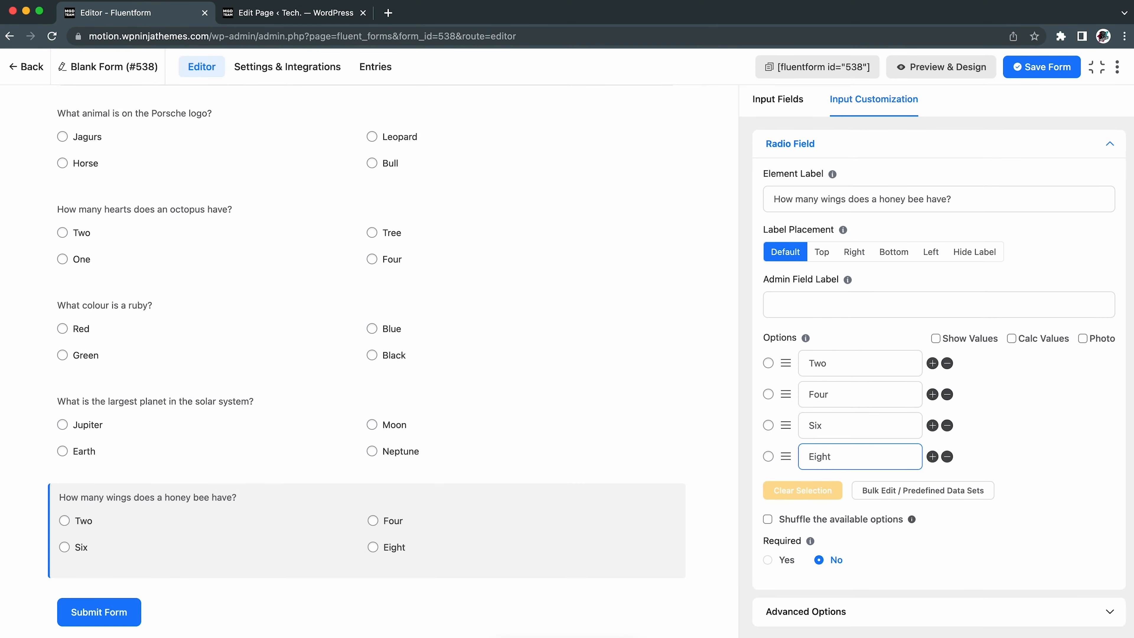
- Add a Quiz Score field from the advanced fields to the end of the form
scroll(688, 368, up, 3)
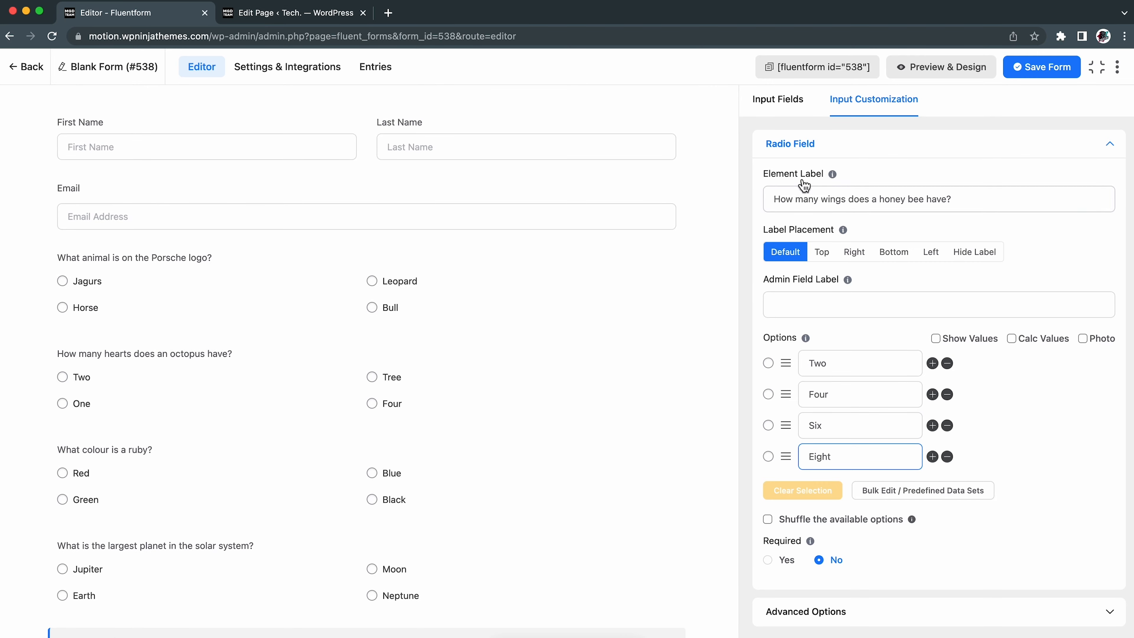
click(793, 112)
click(978, 196)
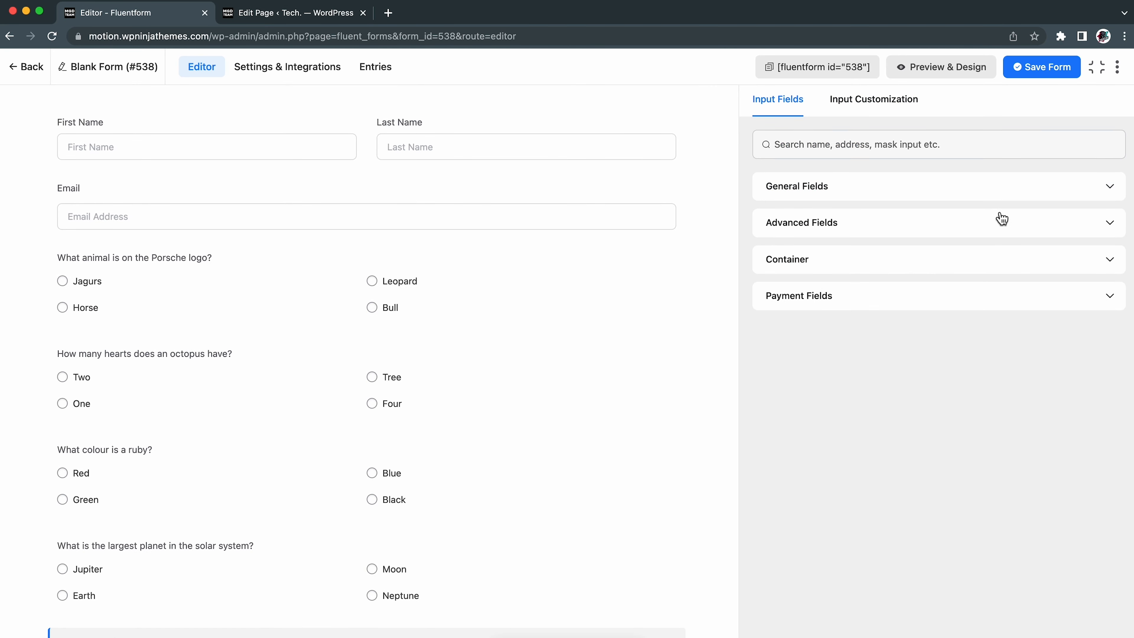
click(1005, 227)
scroll(921, 485, down, 4)
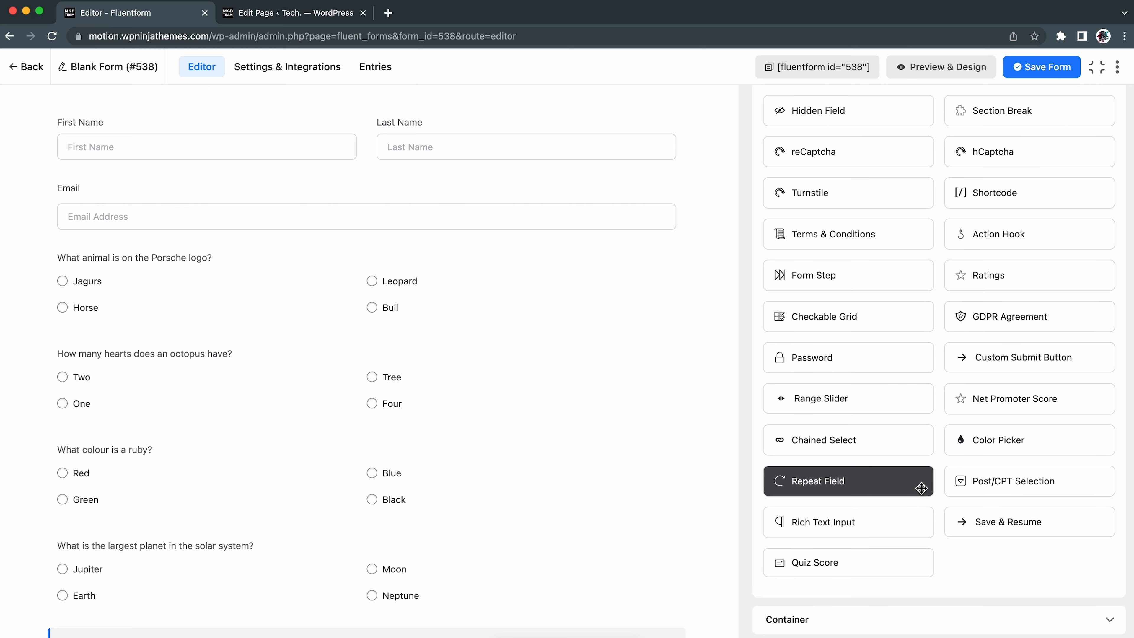
click(894, 573)
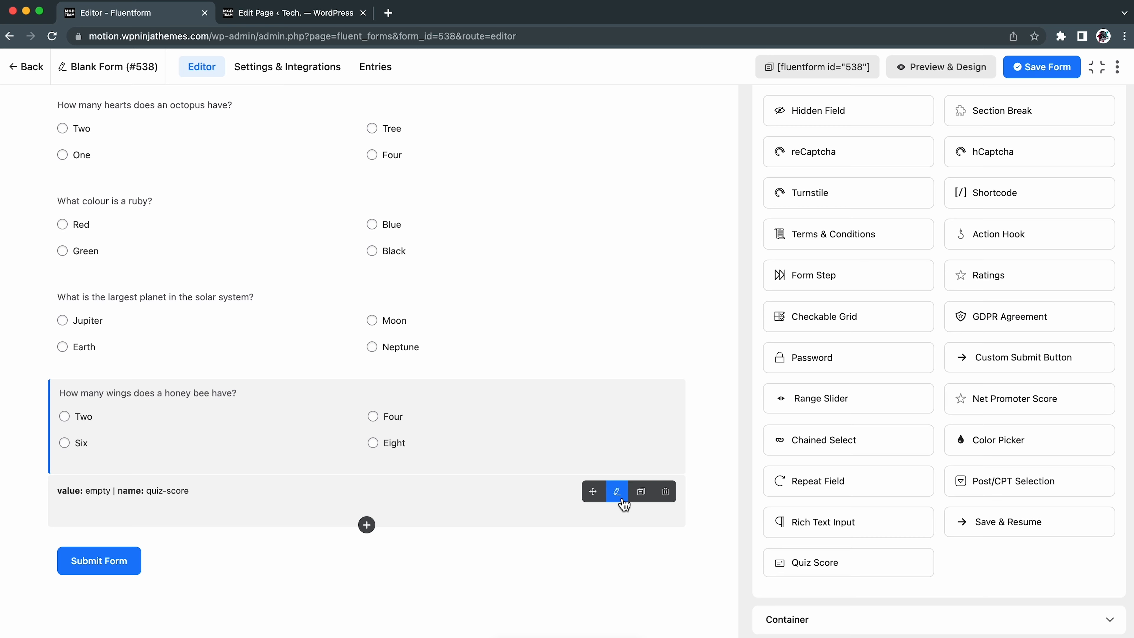
- Set the Quiz Score field's score type to "Total Point. Example: 70"
click(617, 491)
click(1013, 314)
click(1007, 371)
click(999, 314)
click(1001, 346)
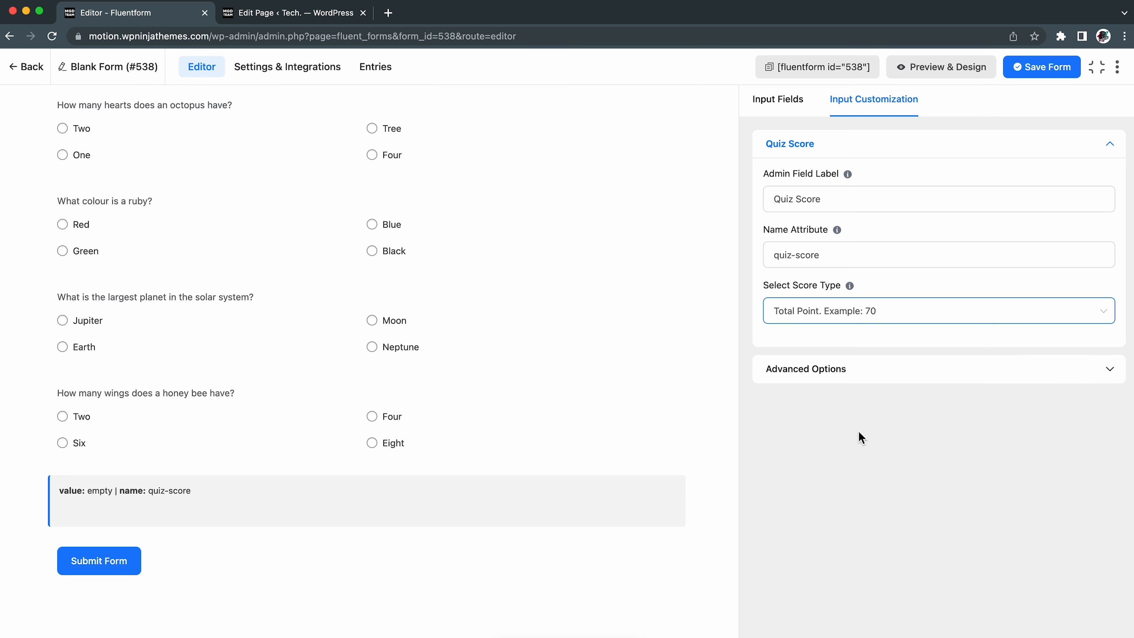
- Shorten the submit button's text to "Submit"
click(881, 240)
key(BackSpace)
key(BackSpace)
key(BackSpace)
key(BackSpace)
key(BackSpace)
- Give the submit button a Custom style with a 5 px border radius and 100% minimum width, and save the form
click(937, 288)
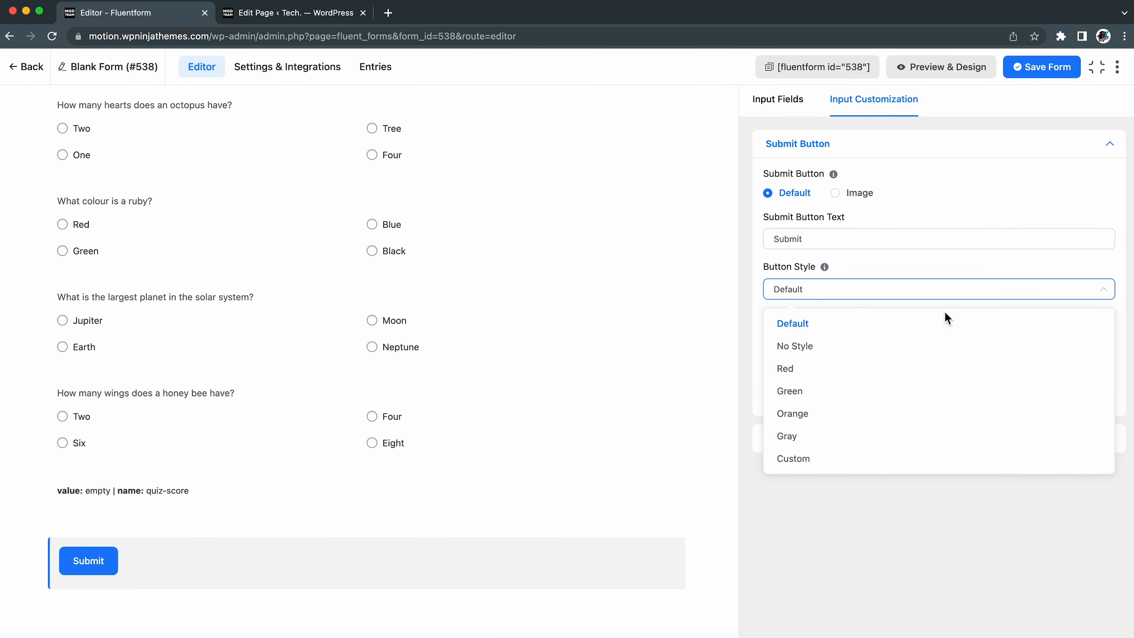
click(951, 460)
click(904, 497)
text(5)
key(Tab)
text(100%)
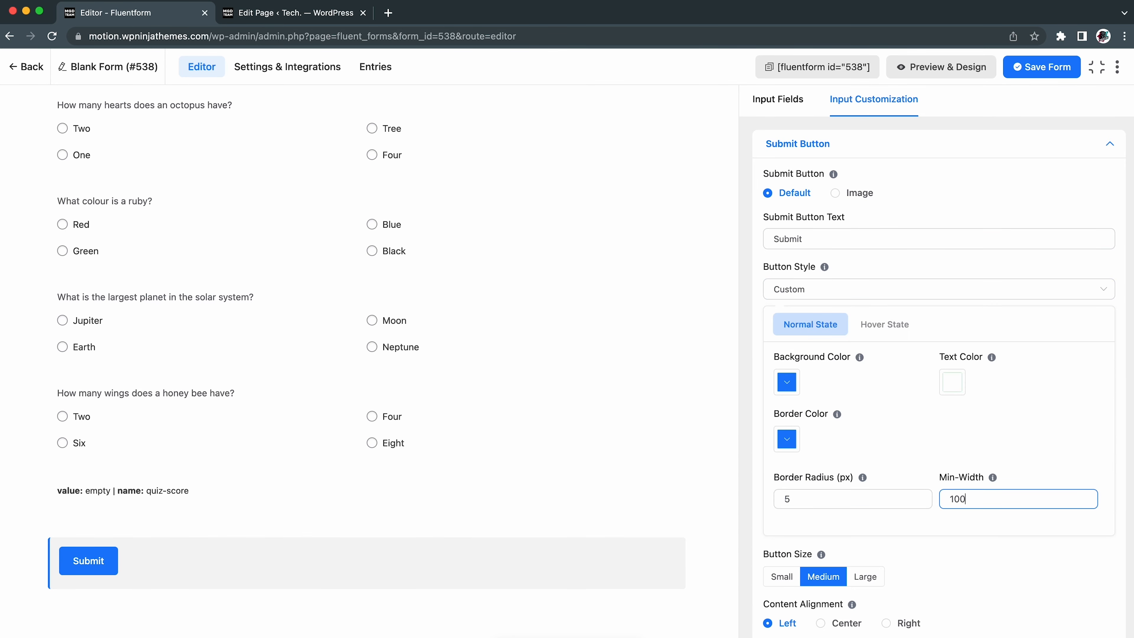
click(1048, 67)
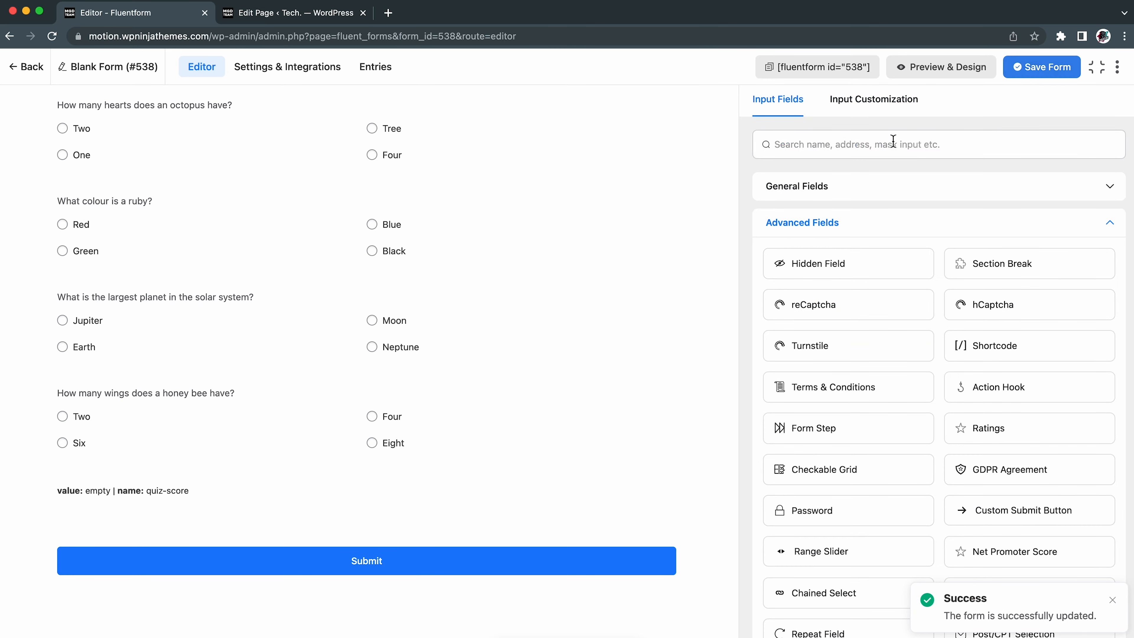
- Enable the quiz module in this form's Quiz Settings and bring up its list of quiz questions
scroll(624, 210, up, 5)
click(289, 69)
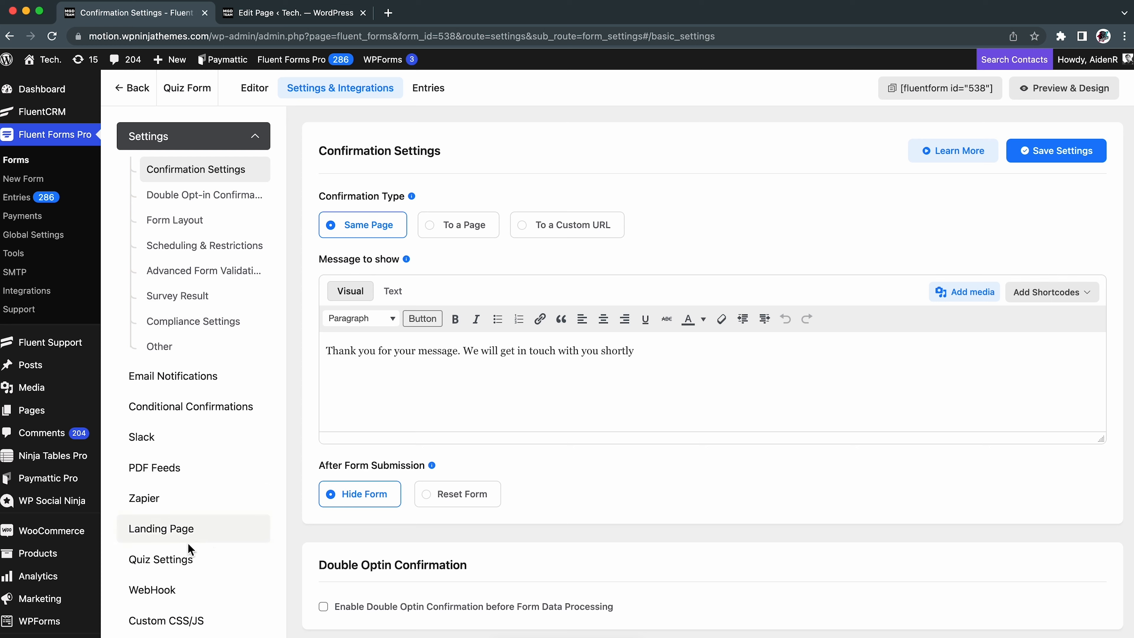
click(186, 559)
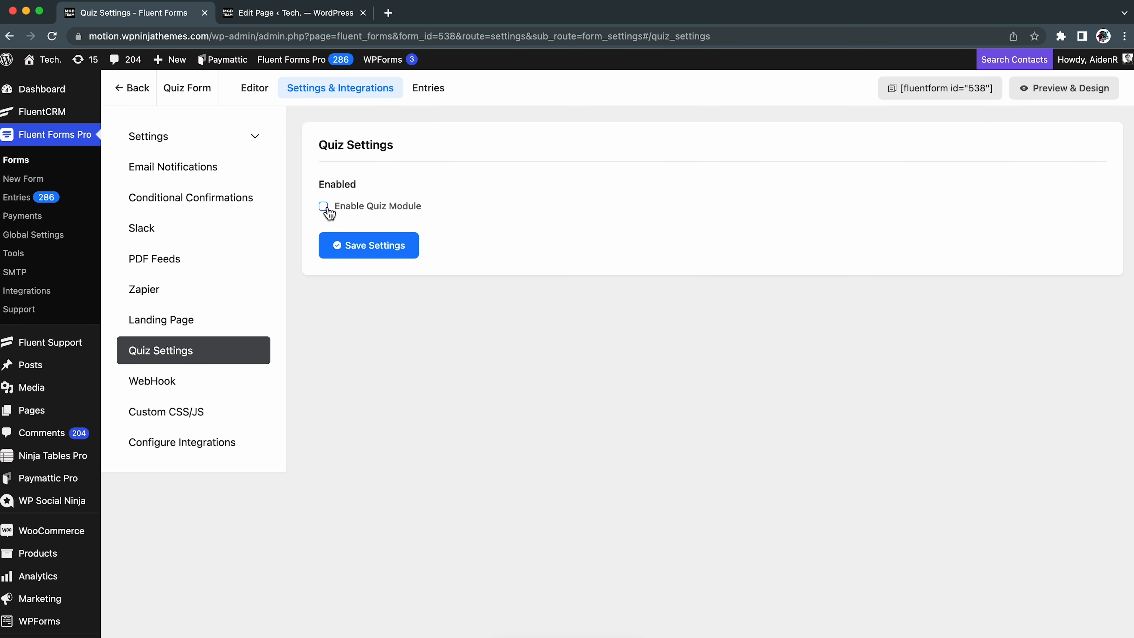
click(324, 207)
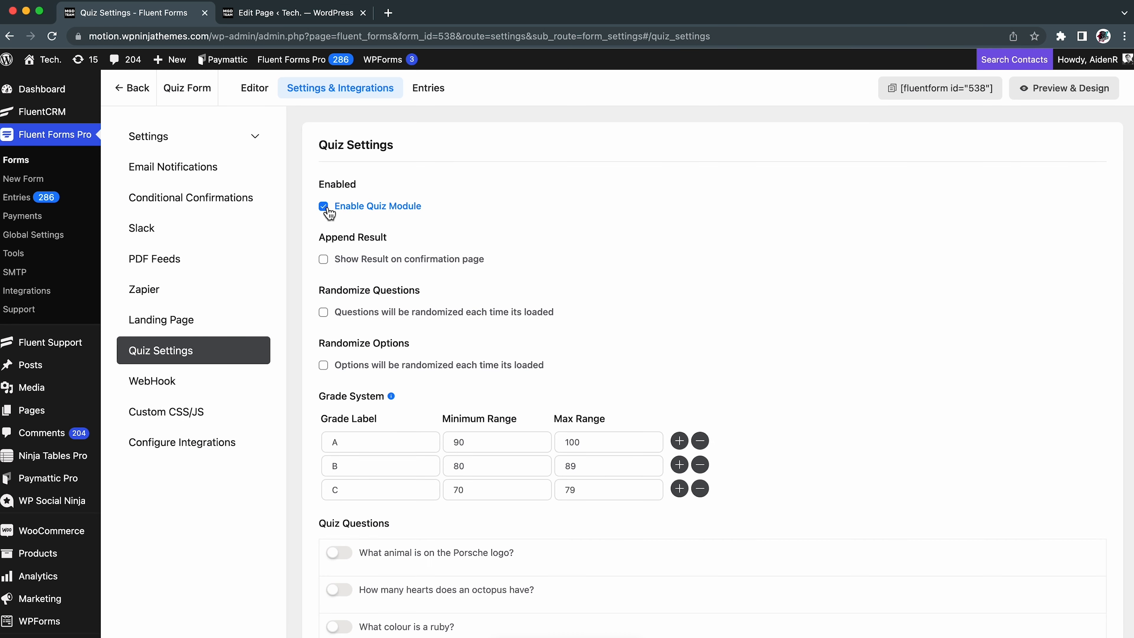
scroll(672, 480, down, 5)
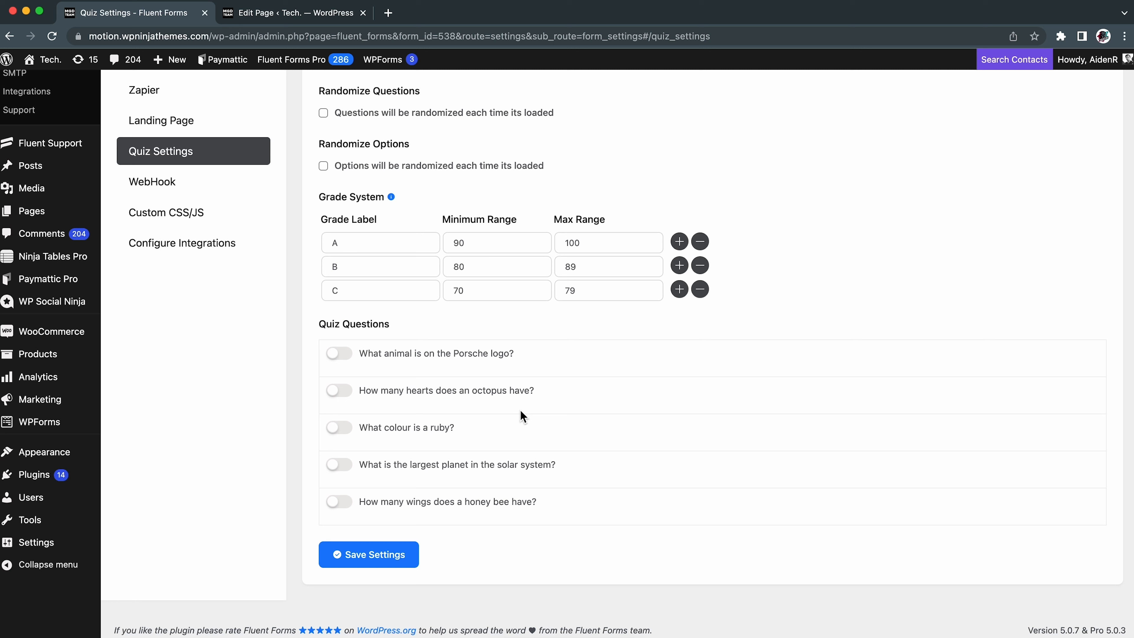
- Enable all five quiz questions, from the Porsche logo question to the honey bee wings question
click(339, 354)
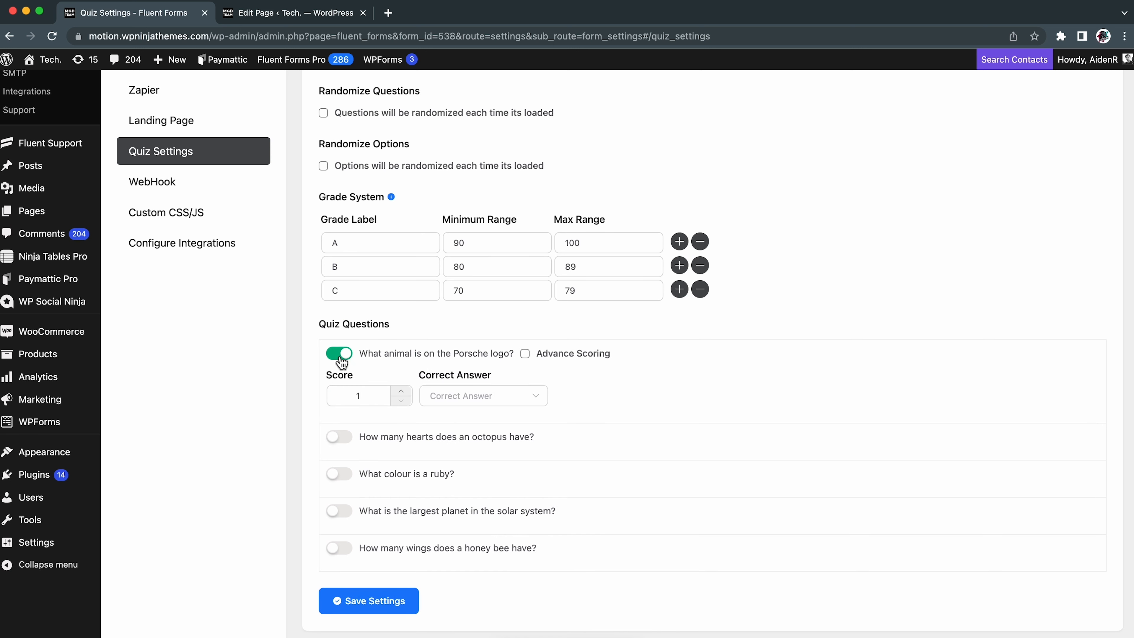
click(344, 442)
click(345, 527)
scroll(345, 528, down, 3)
click(345, 527)
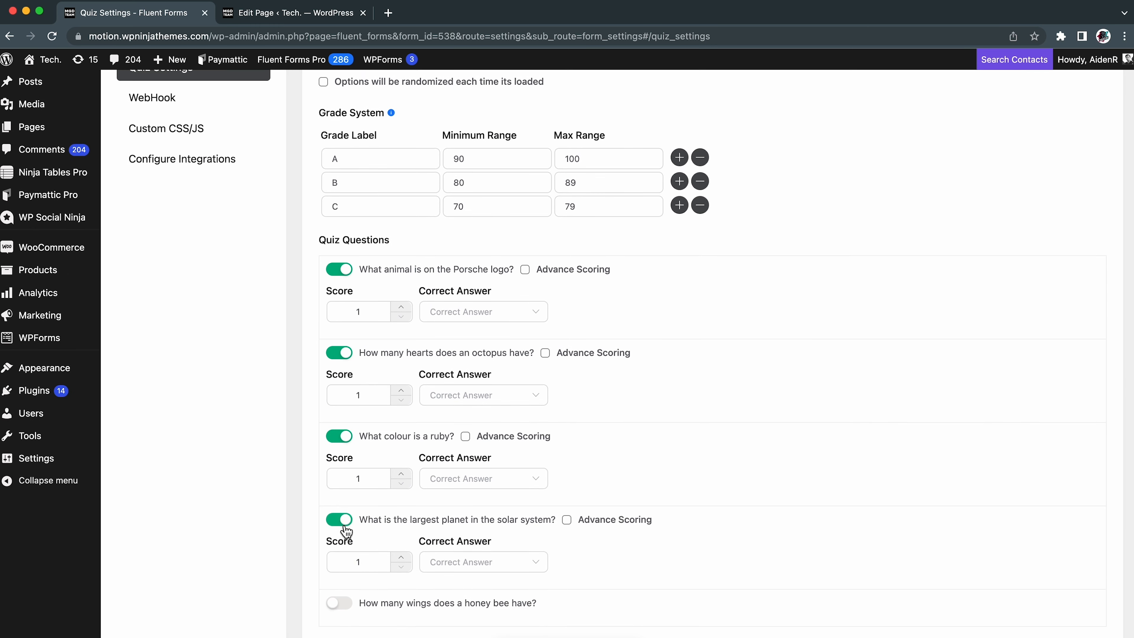
scroll(343, 525, down, 3)
click(344, 514)
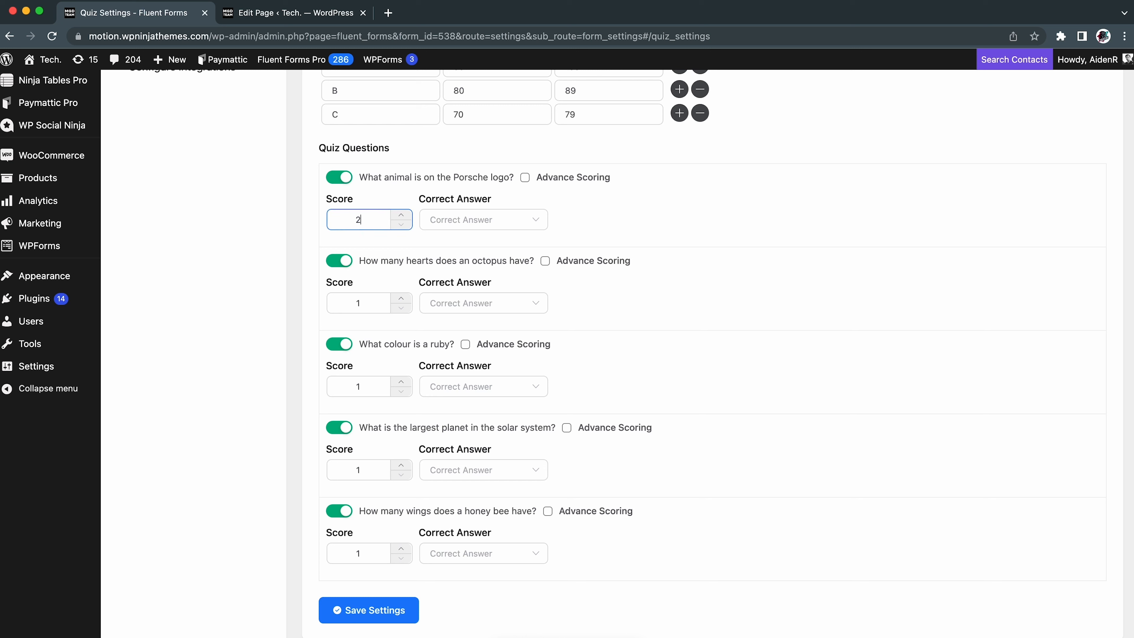
- Set the score of each of the five quiz questions to 20
double_click(380, 303)
text(20)
double_click(377, 386)
text(20)
double_click(377, 469)
text(20)
double_click(374, 550)
text(20)
- Choose Horse, Three and Red as correct answers for the Porsche logo, octopus hearts and ruby colour questions
click(537, 226)
click(519, 298)
click(608, 222)
click(529, 307)
click(519, 359)
click(514, 388)
click(517, 420)
- Choose Jupiter as the correct answer for the largest planet question and Four for the honey bee wings question
click(524, 469)
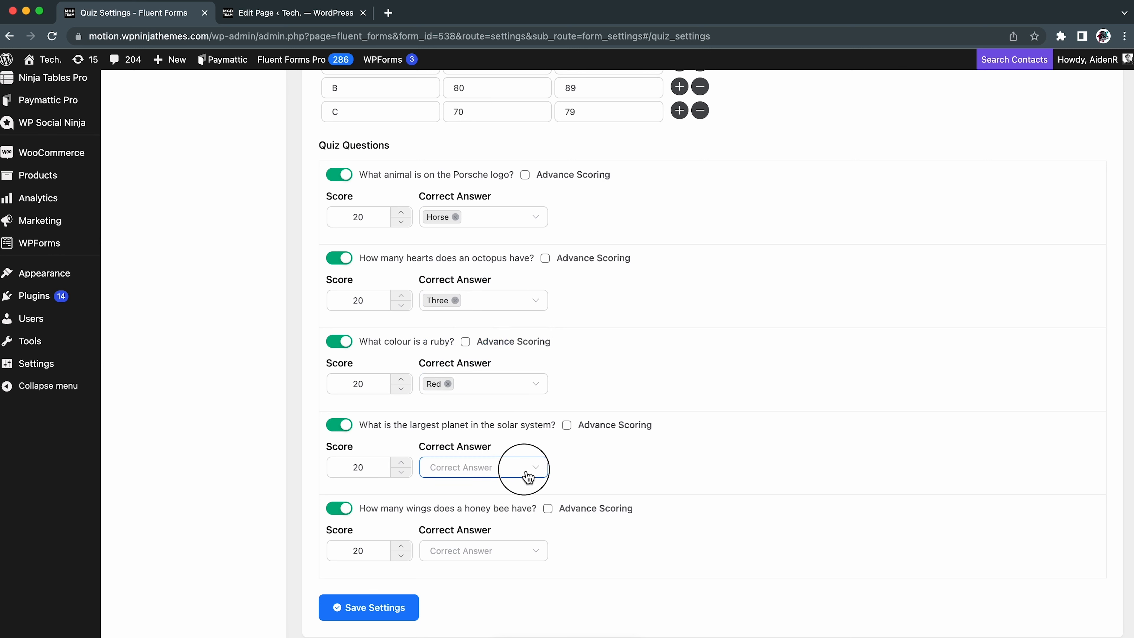
click(529, 497)
click(588, 459)
click(520, 552)
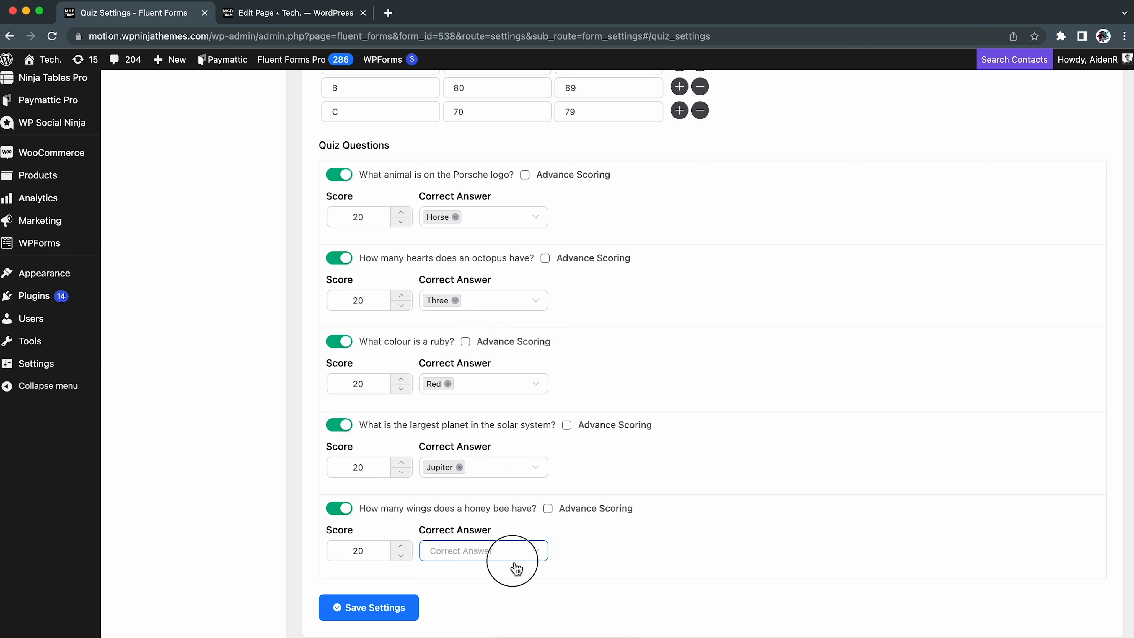
click(526, 471)
click(579, 464)
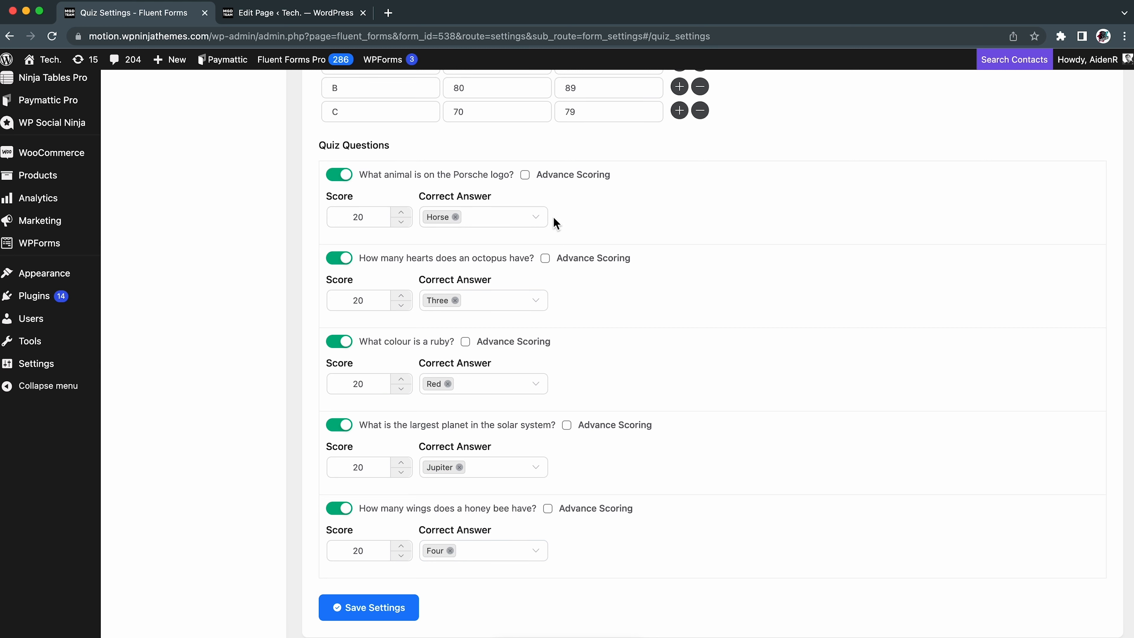
- Try Advance Scoring on the Porsche logo question with Jagurs 2, Leopard 3 and Horse 1, and switch it off again
click(525, 174)
double_click(345, 203)
text(2)
double_click(346, 232)
text(3)
double_click(375, 272)
text(1)
click(364, 294)
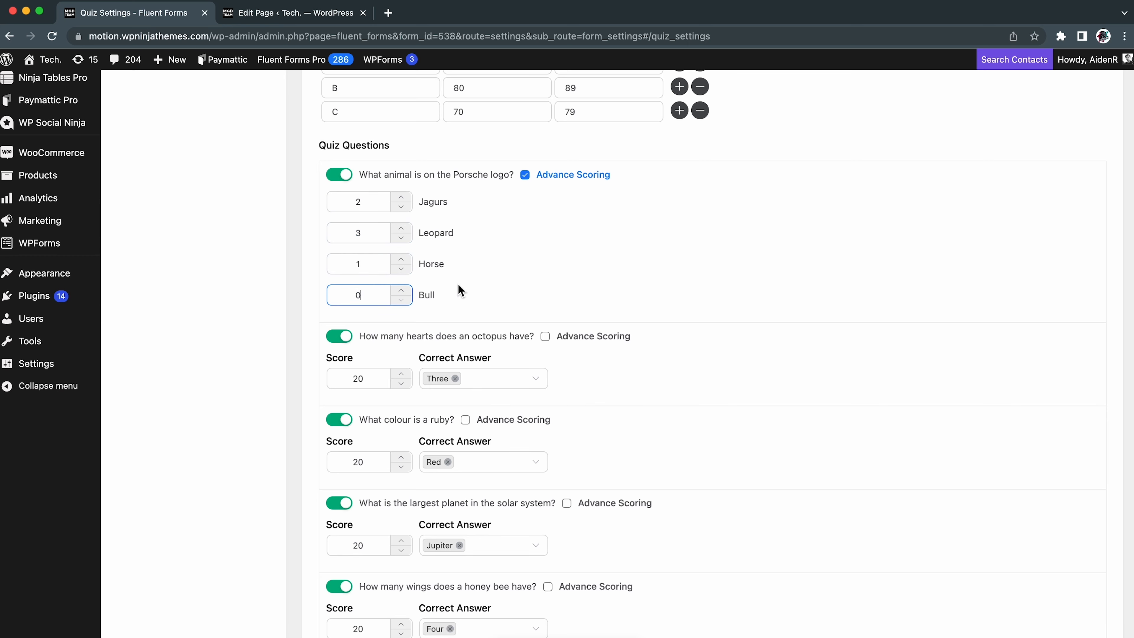
click(525, 174)
- Add a fourth row to the grade system, and label the first grade Excellent with a minimum range of 80
scroll(526, 184, up, 4)
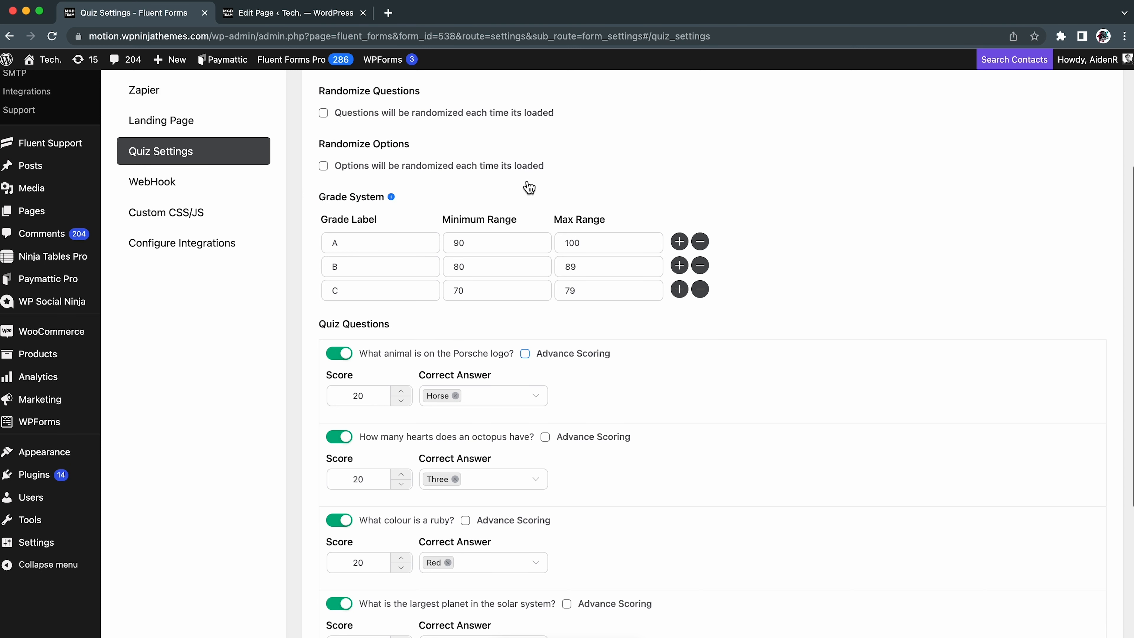
click(679, 291)
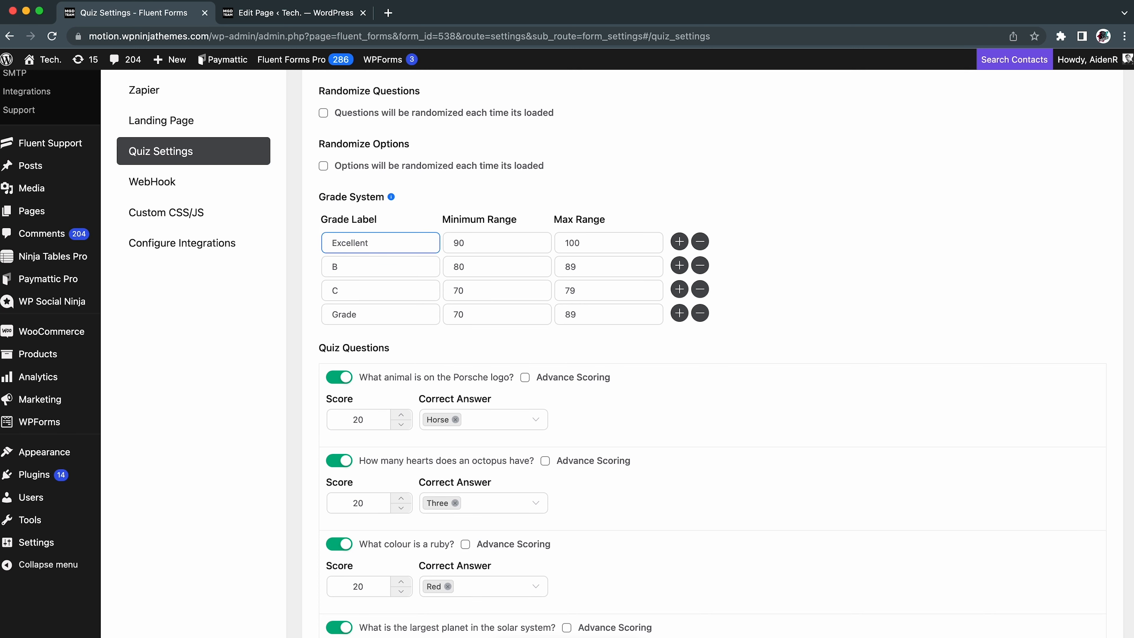
click(482, 245)
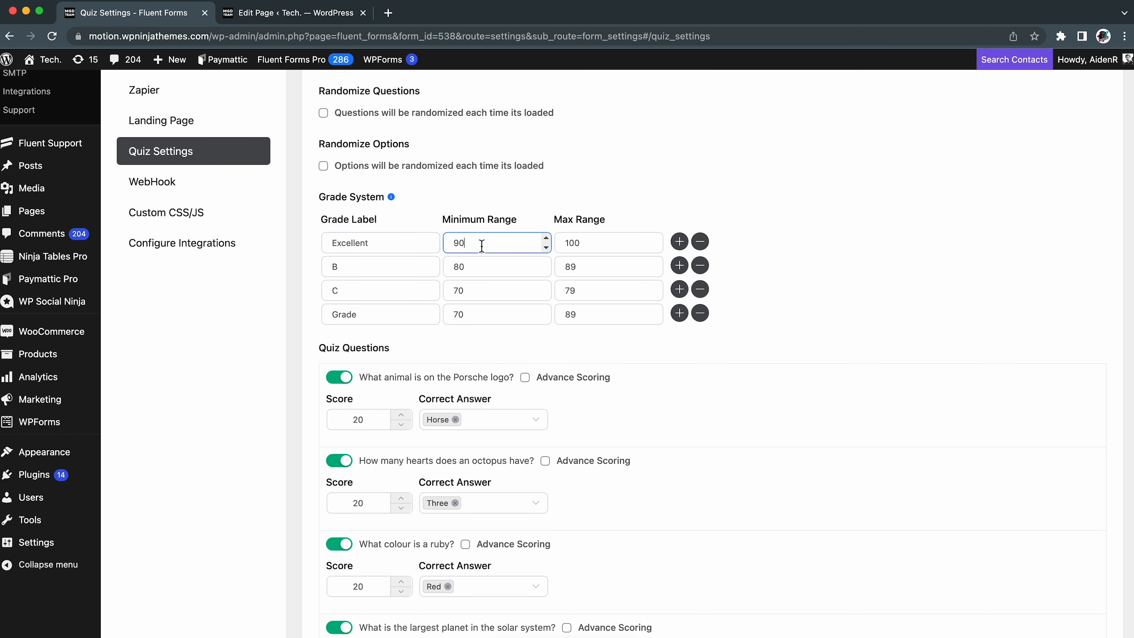
click(606, 240)
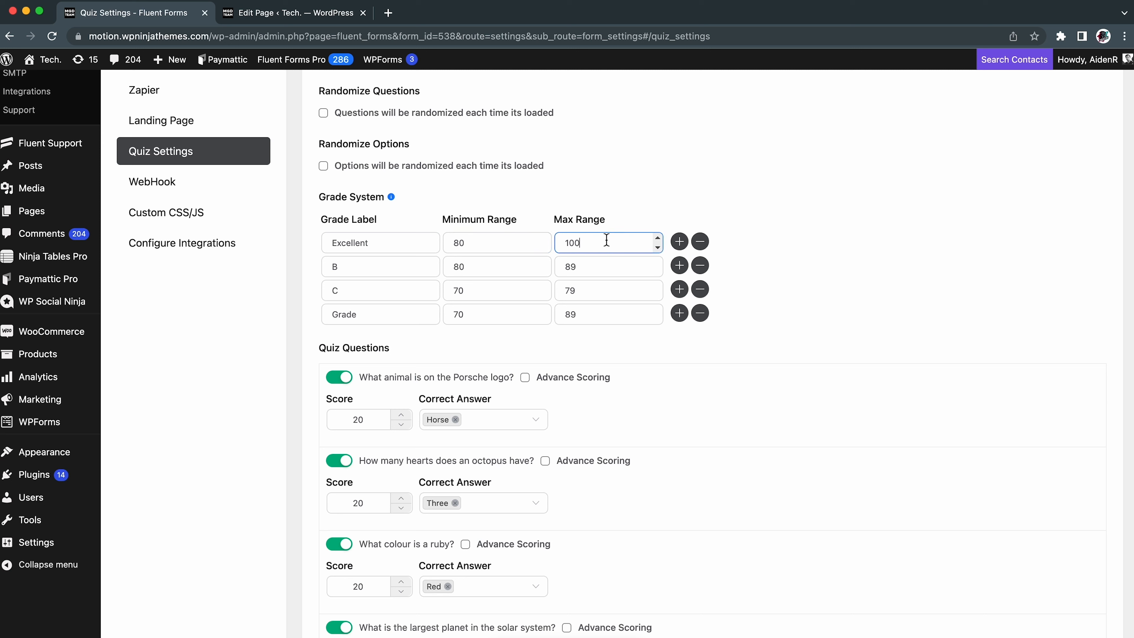
- Label the second grade Very Good and set its range from 70 to 79
click(417, 270)
key(BackSpace)
text(Very Good)
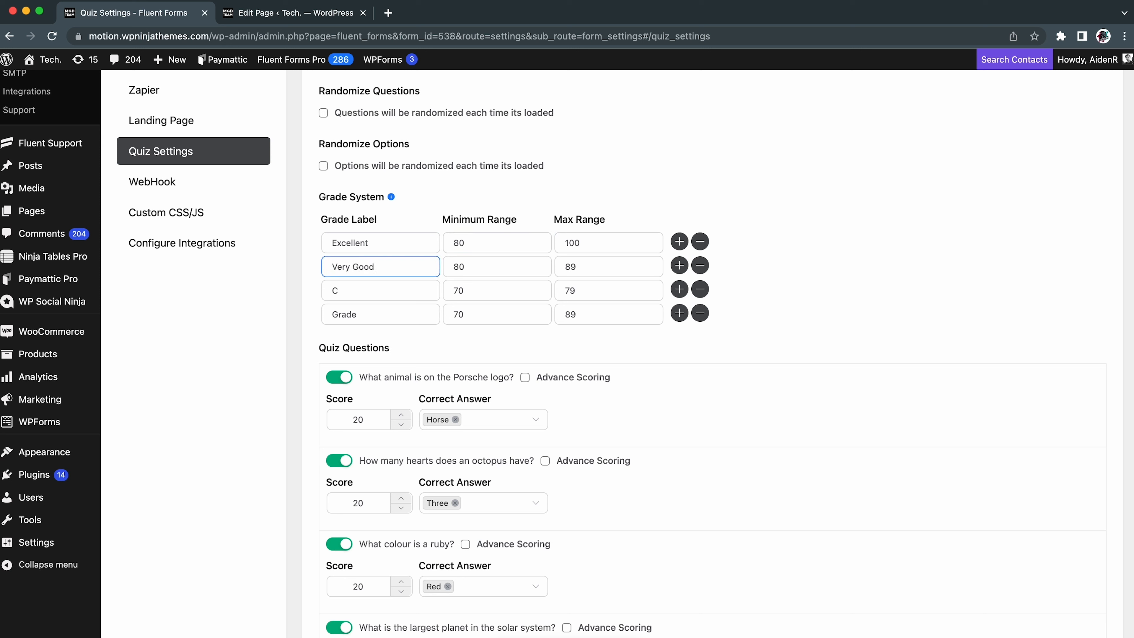
click(491, 270)
key(BackSpace)
key(BackSpace)
text(70)
click(591, 268)
key(BackSpace)
key(BackSpace)
text(79)
- Label the third grade Good and set its range from 60 to 69
click(392, 295)
key(BackSpace)
text(Good)
click(536, 291)
key(BackSpace)
key(BackSpace)
text(60)
click(592, 291)
double_click(591, 291)
text(69)
- Label the fourth grade Average and set its range from 40 to 59
key(Tab)
text(Average)
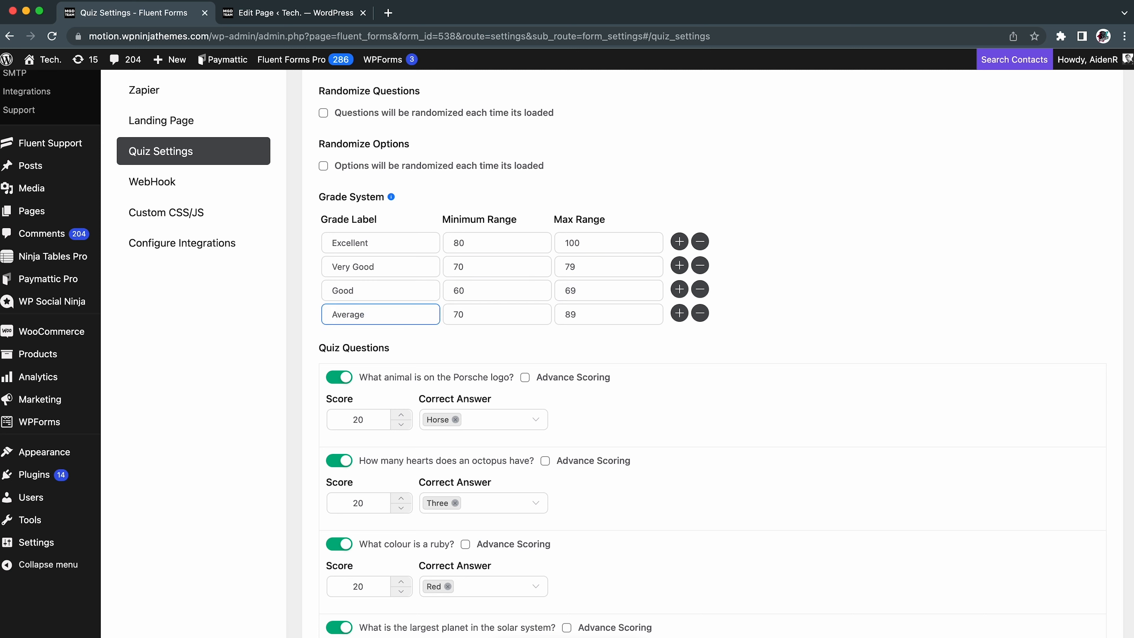
click(494, 313)
key(BackSpace)
key(BackSpace)
text(40)
double_click(589, 323)
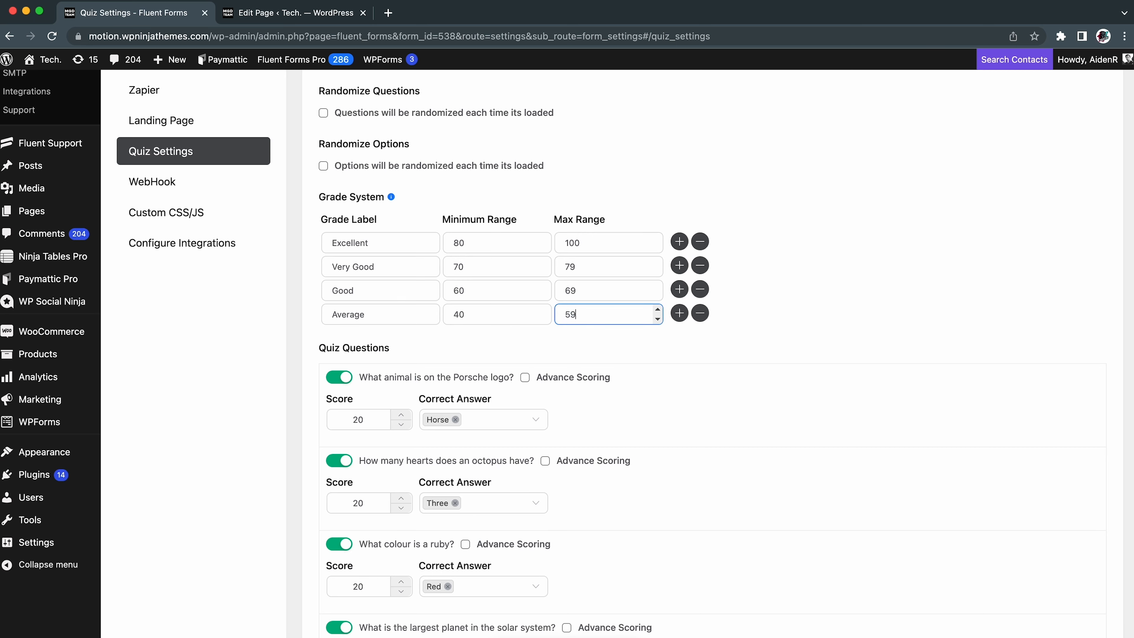
text(59)
- Randomize both questions and options, show the result on the confirmation page, and save the quiz settings
scroll(589, 320, up, 5)
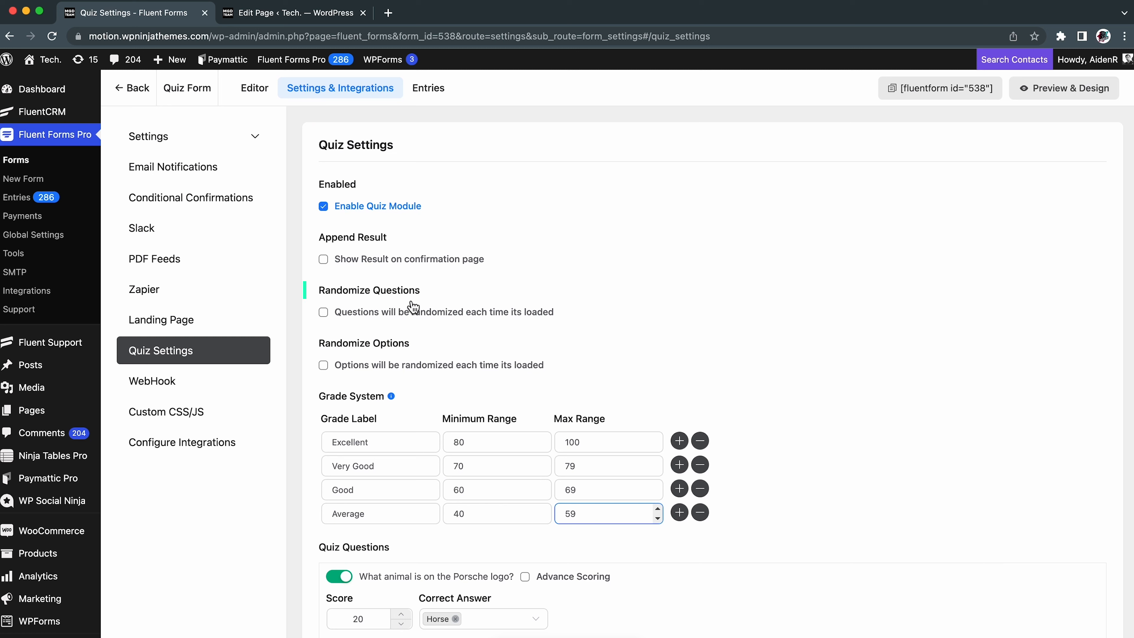
click(325, 312)
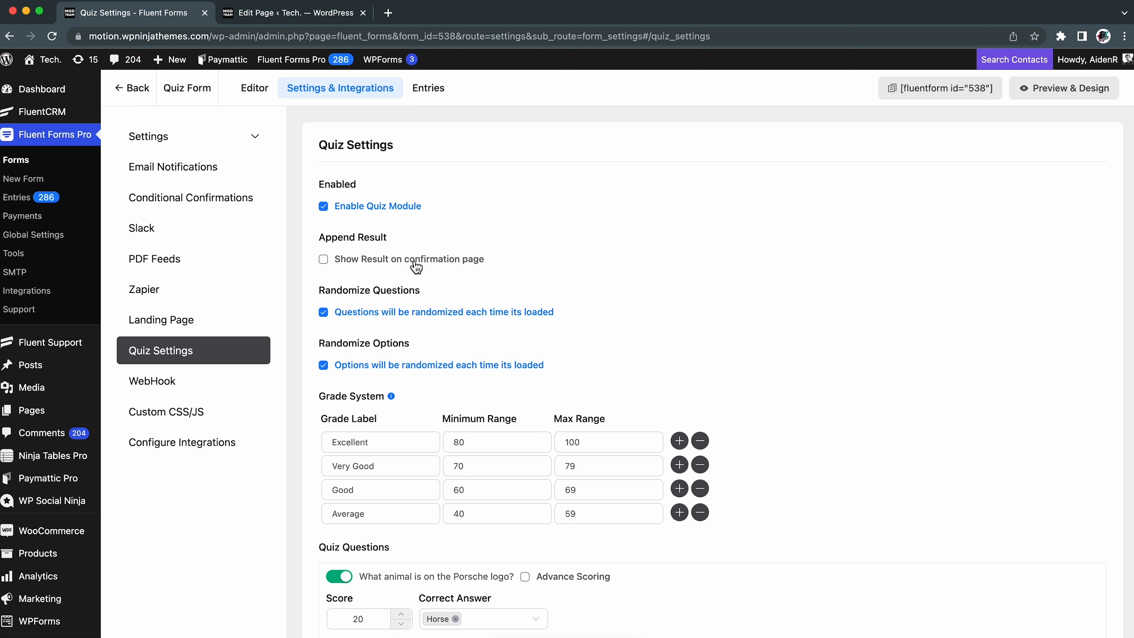
click(327, 262)
scroll(509, 333, down, 10)
click(377, 567)
- Replace the message in Confirmation Settings with "Your score is:" followed by the {inputs.quiz-score} shortcode
click(257, 139)
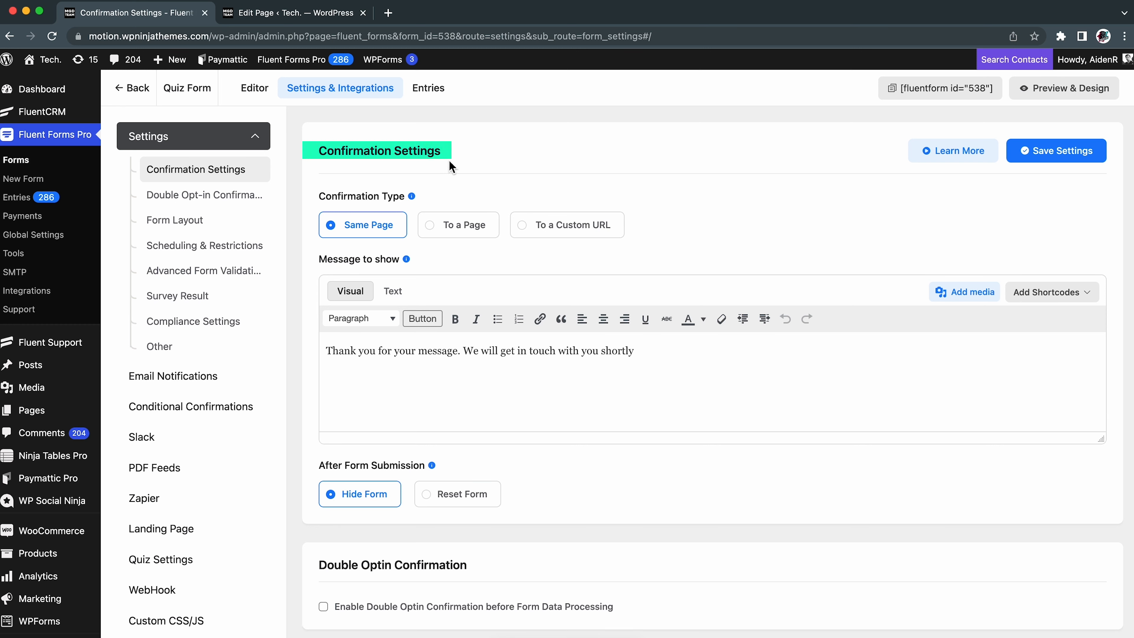
triple_click(602, 373)
text(Your score is:)
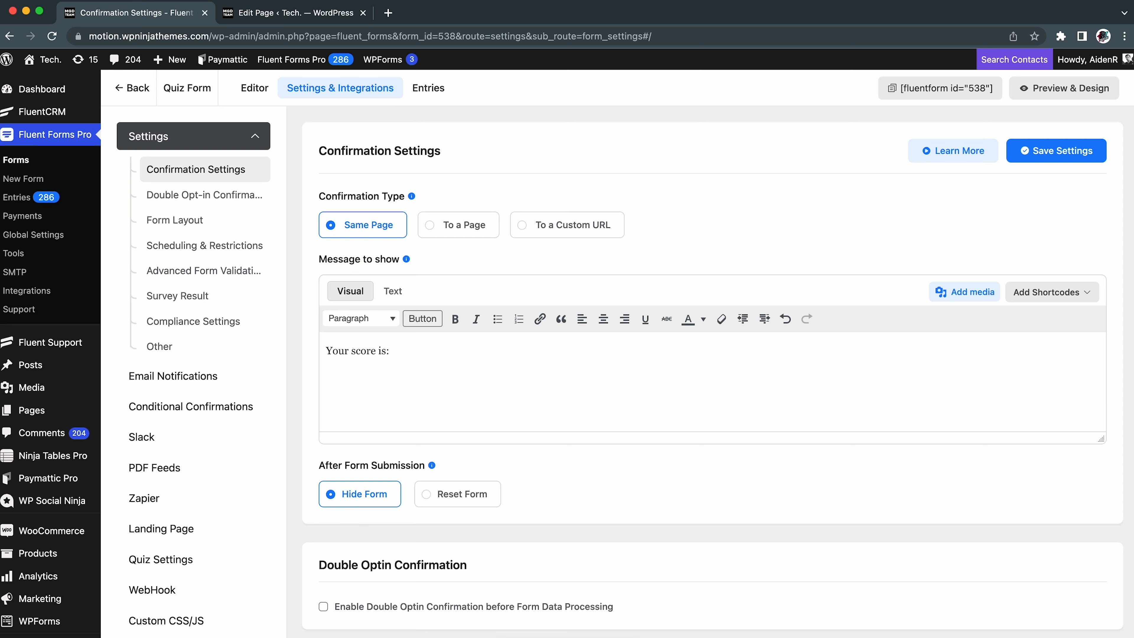
scroll(466, 313, down, 1)
click(1071, 252)
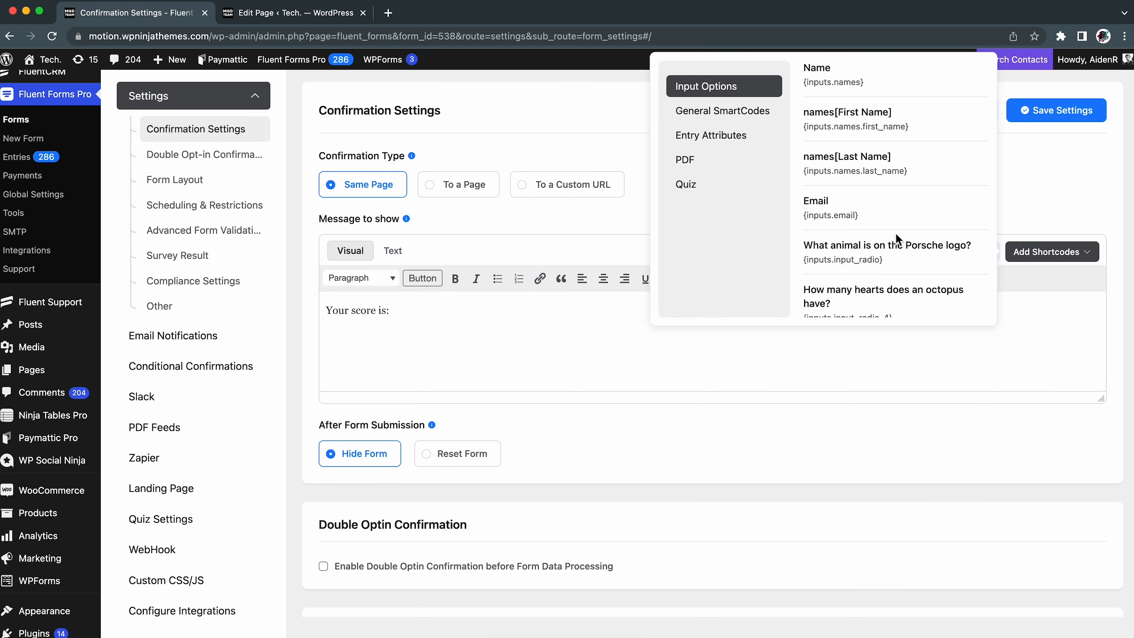
scroll(897, 236, down, 5)
click(867, 237)
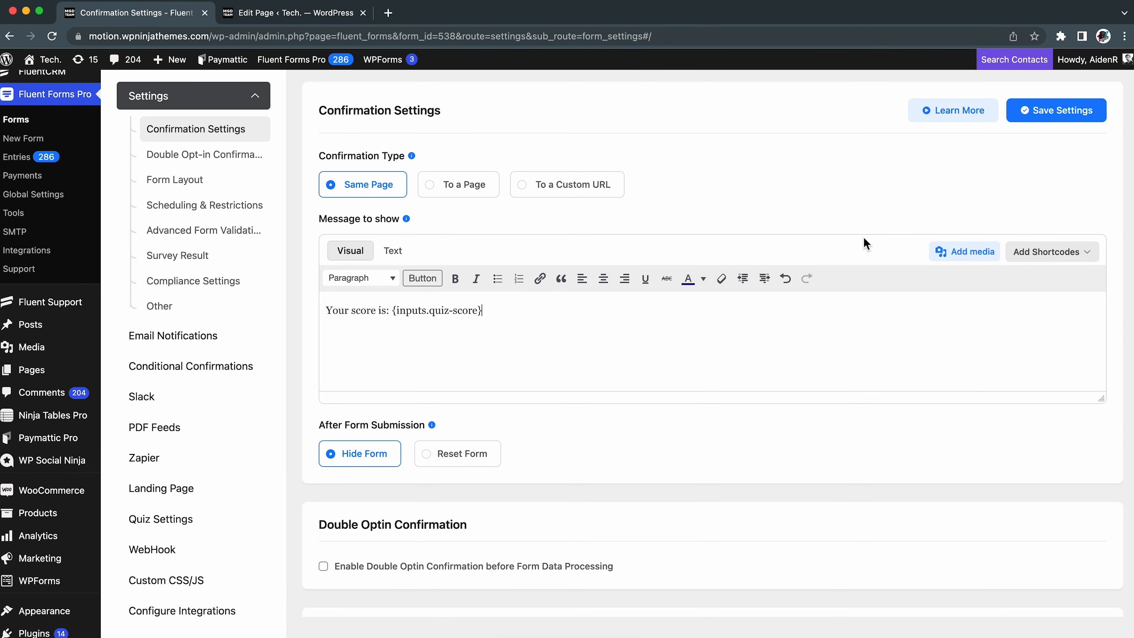
- Style the message as a centred dark blue heading, add the Heading 3 line "Thank you for participating, Wish you continued success in your endeavors.", and save
key(super+a)
click(704, 279)
click(713, 304)
click(603, 279)
click(388, 282)
click(388, 332)
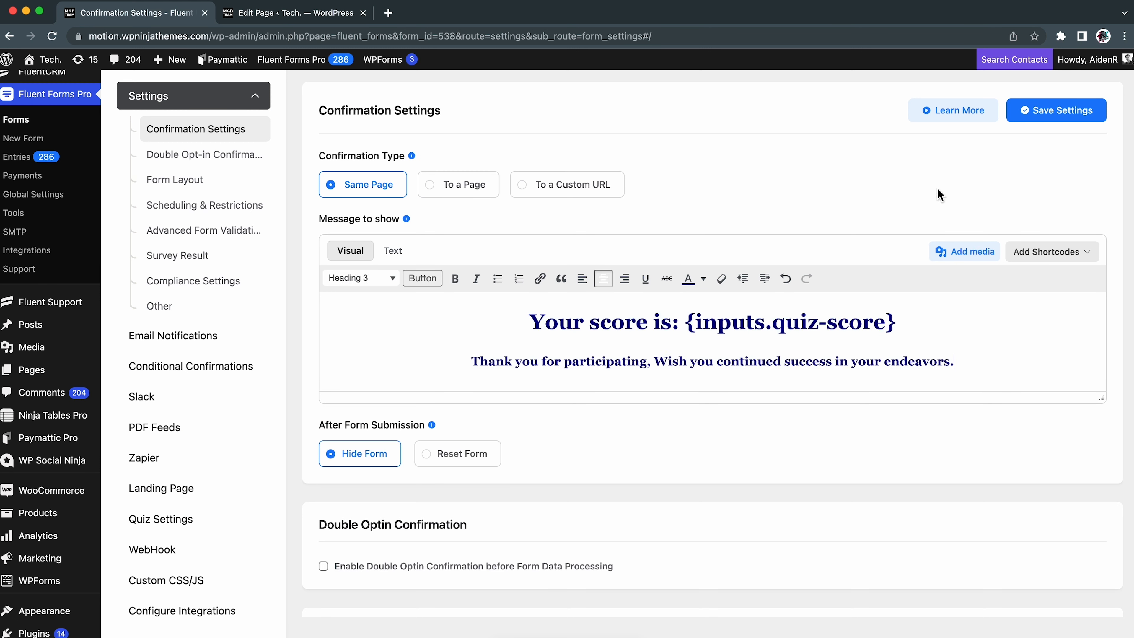
click(1056, 110)
- Open the form's preview and display it at tablet size
scroll(1072, 116, up, 2)
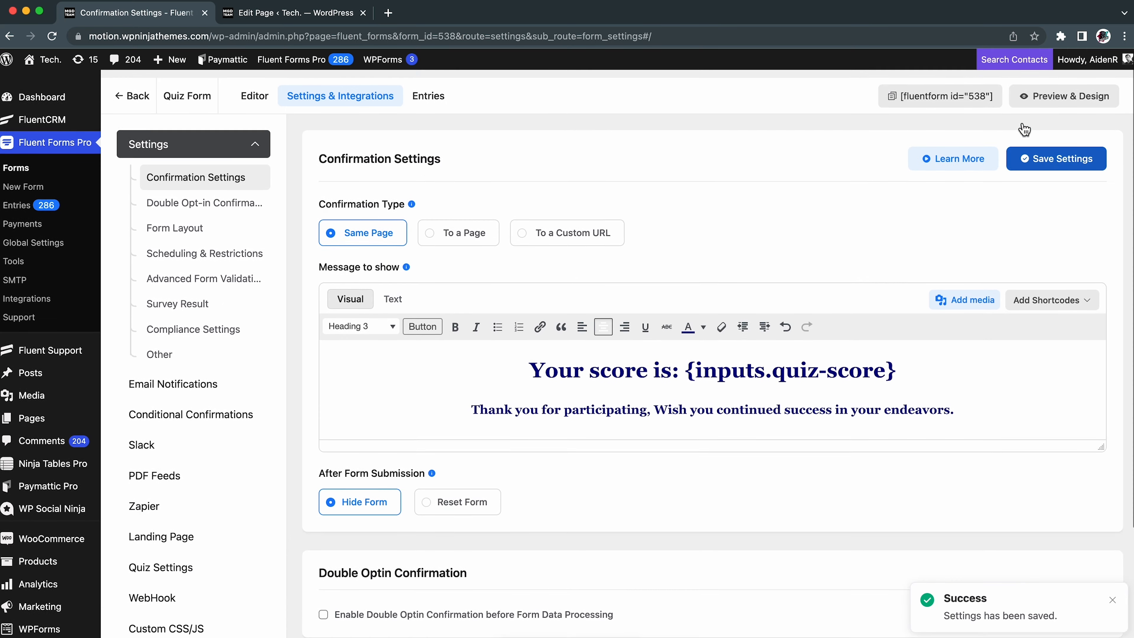
click(1085, 90)
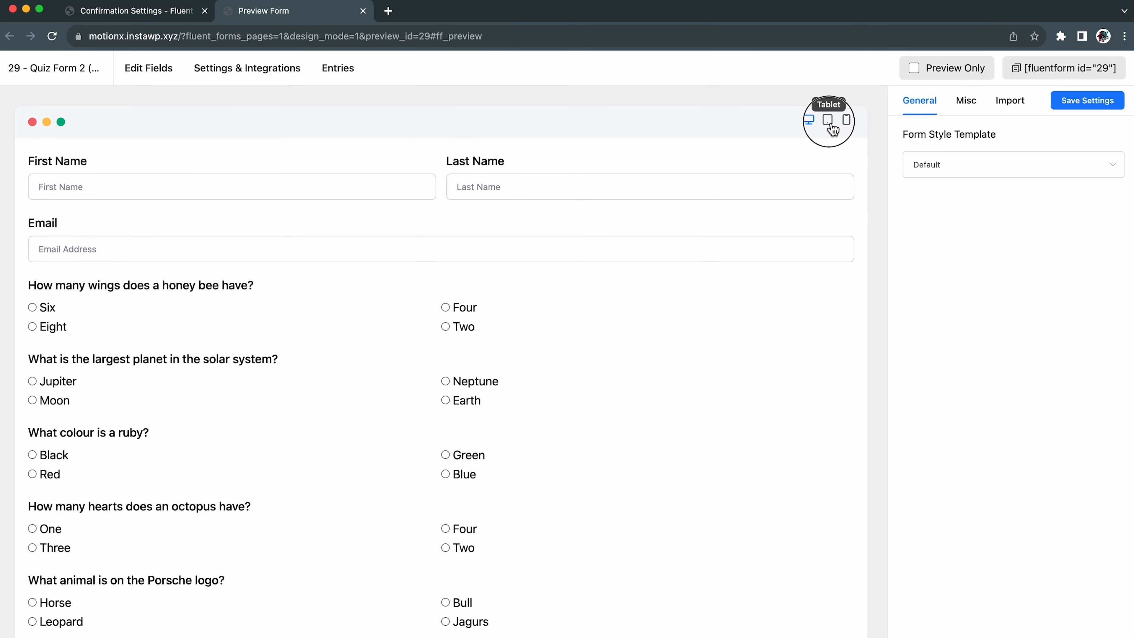
click(829, 121)
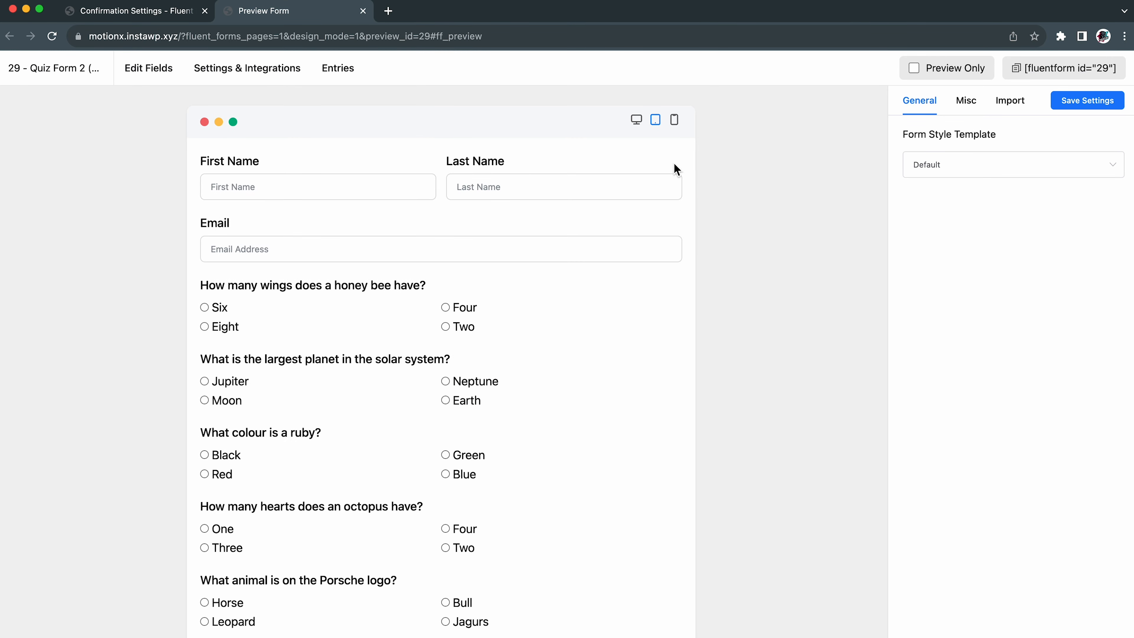
- Fill in the respondent's first name, last name and e-mail address in the previewed form
click(502, 197)
text(Ash)
click(470, 249)
text(test@mail.com)
- Answer the quiz questions with Four, Jupiter, Red, Three and Horse, and submit the form
click(445, 308)
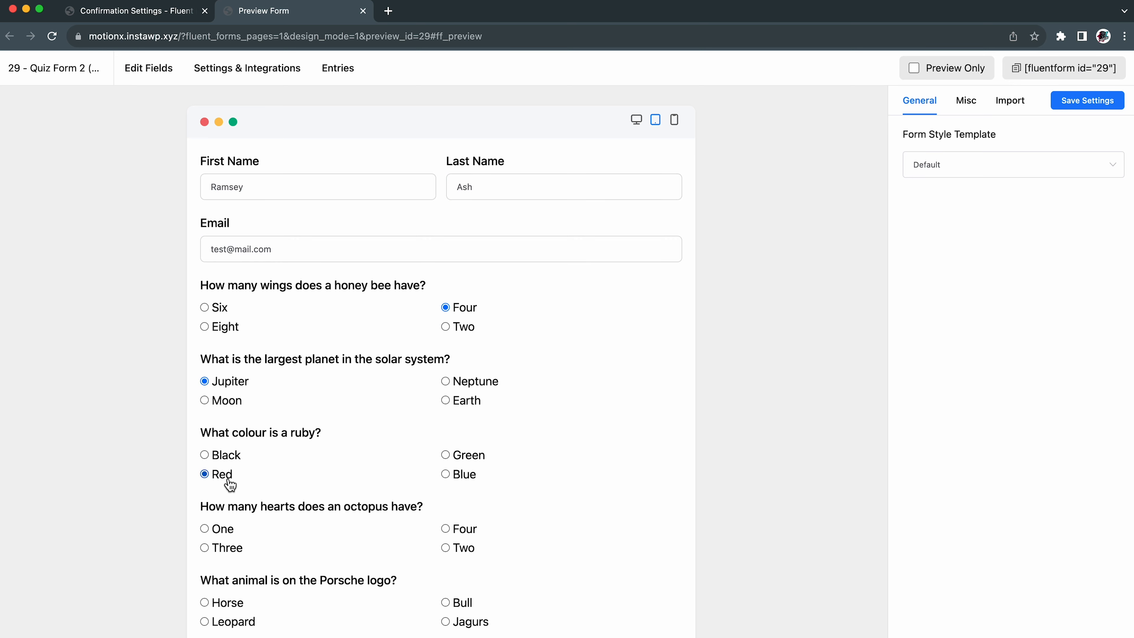
scroll(240, 554, down, 3)
click(240, 503)
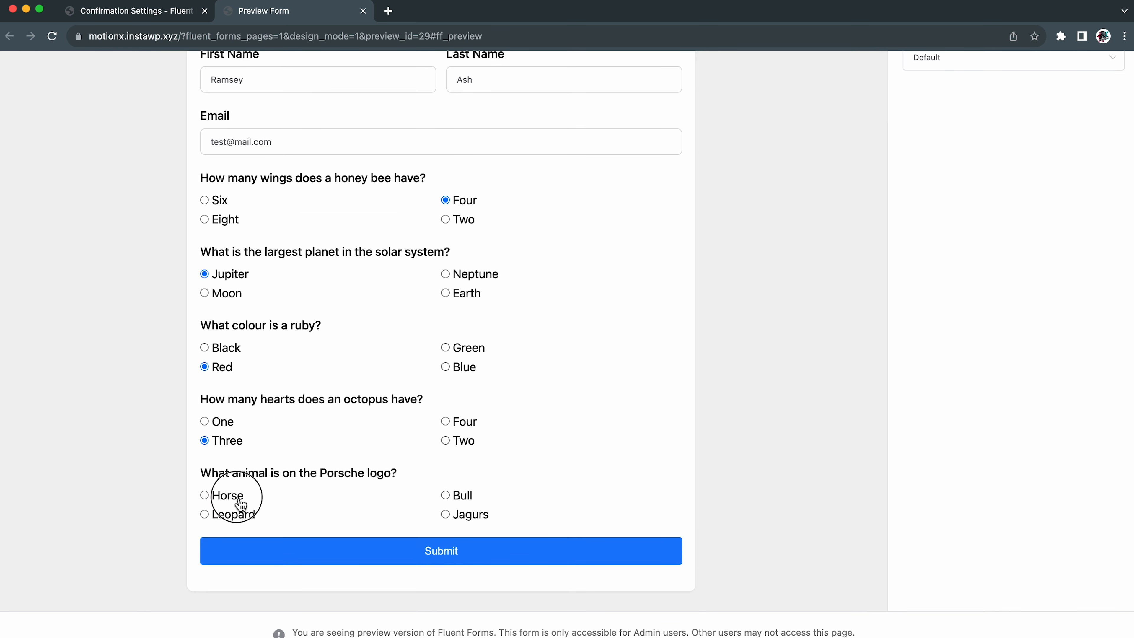
click(449, 553)
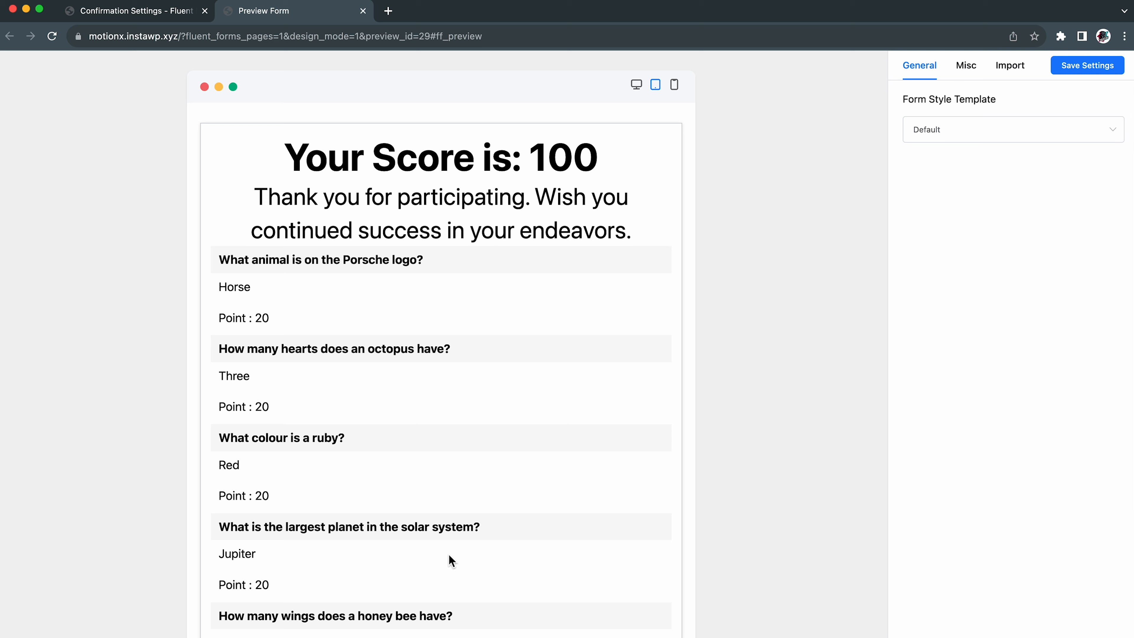